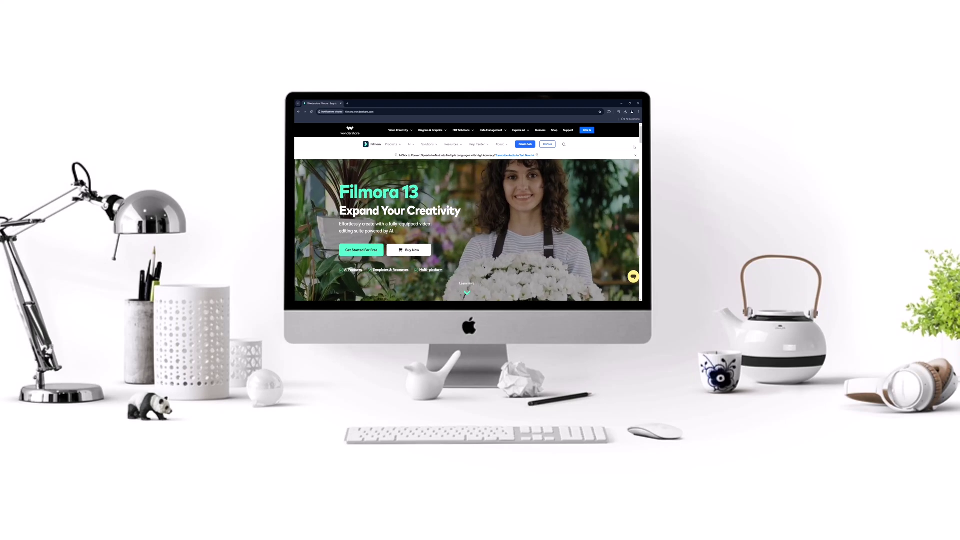
Browse the AI features on the Filmora 13 homepage, then choose Get Started For Free.
scroll(634, 147, down, 2)
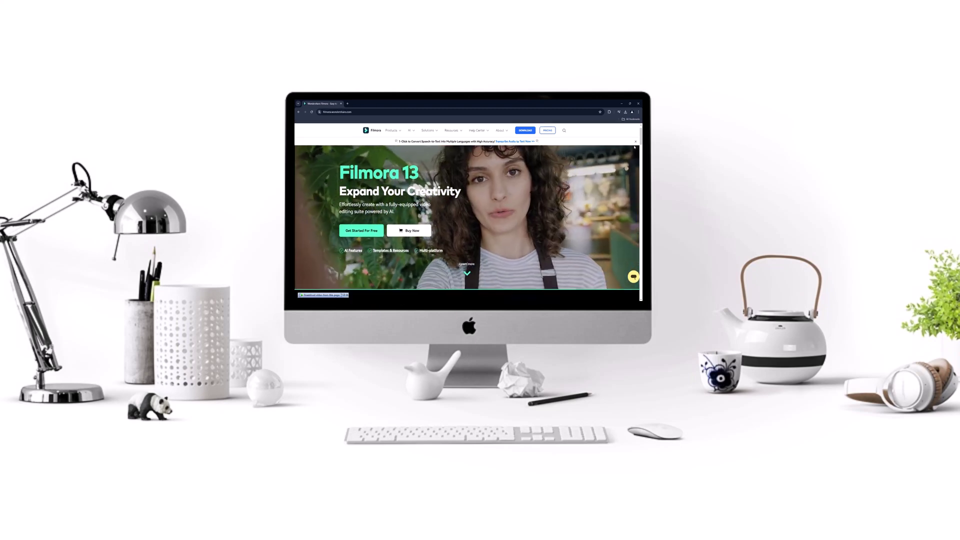
scroll(634, 147, down, 3)
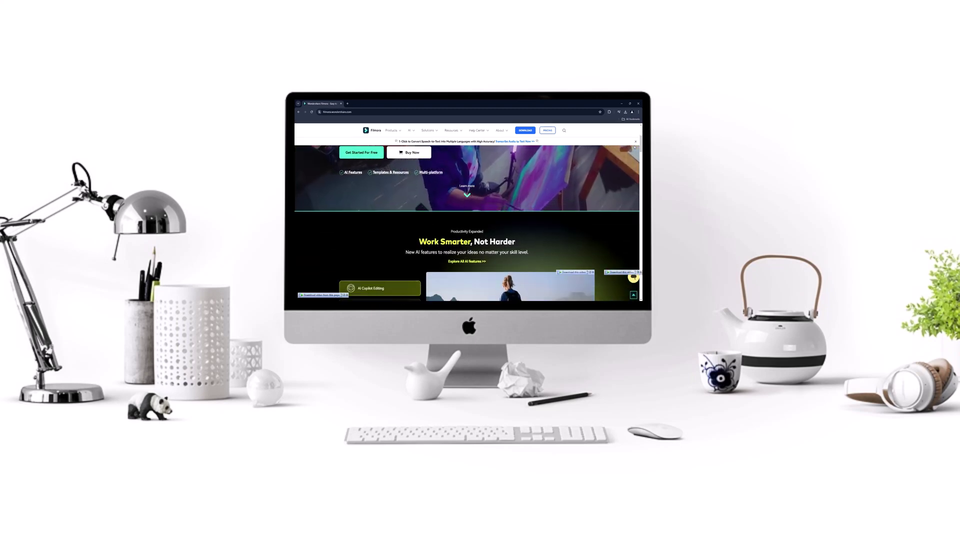
scroll(635, 147, down, 1)
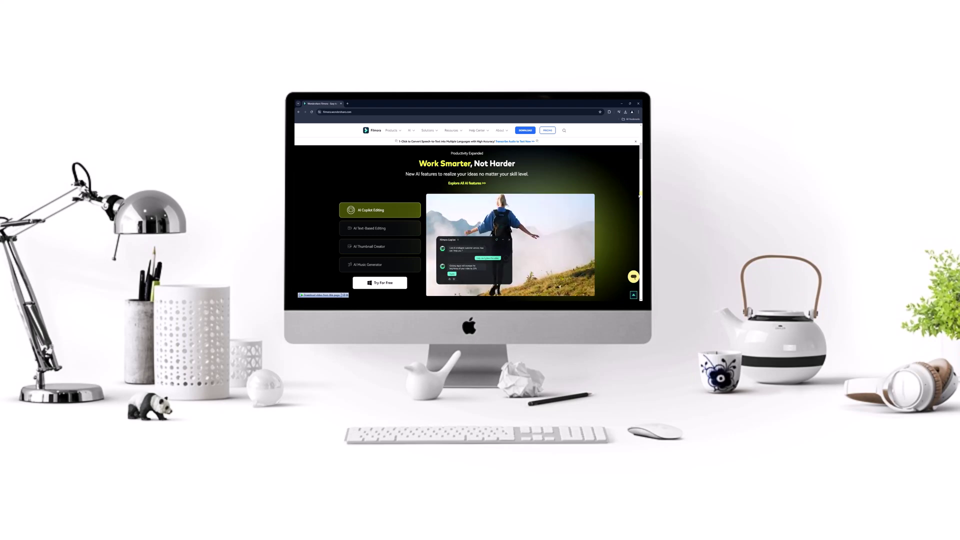
scroll(628, 197, down, 3)
scroll(629, 198, down, 5)
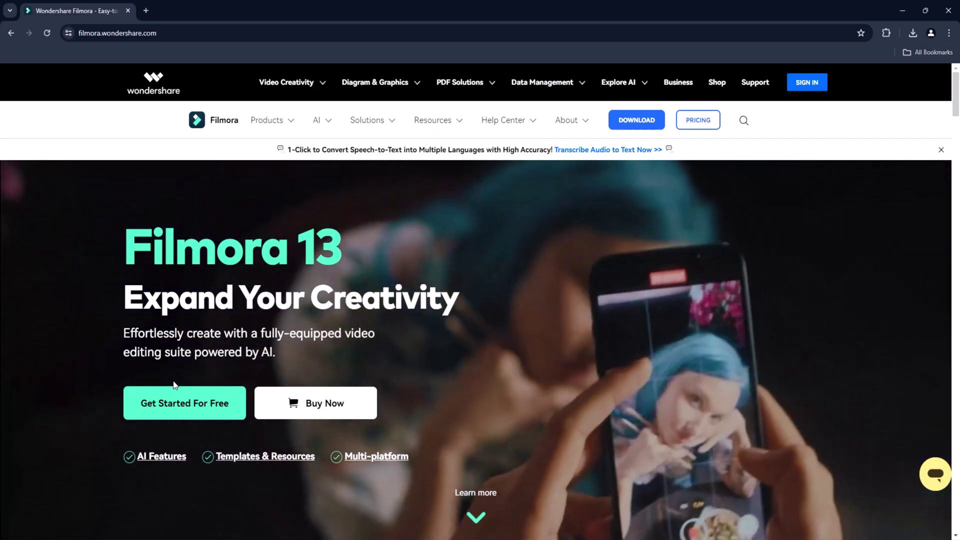
click(185, 400)
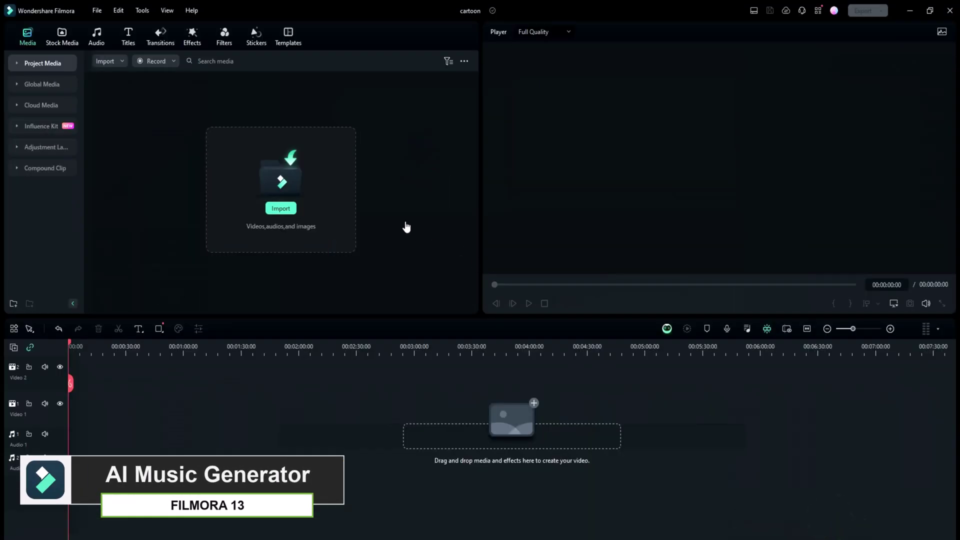
click(29, 41)
click(367, 140)
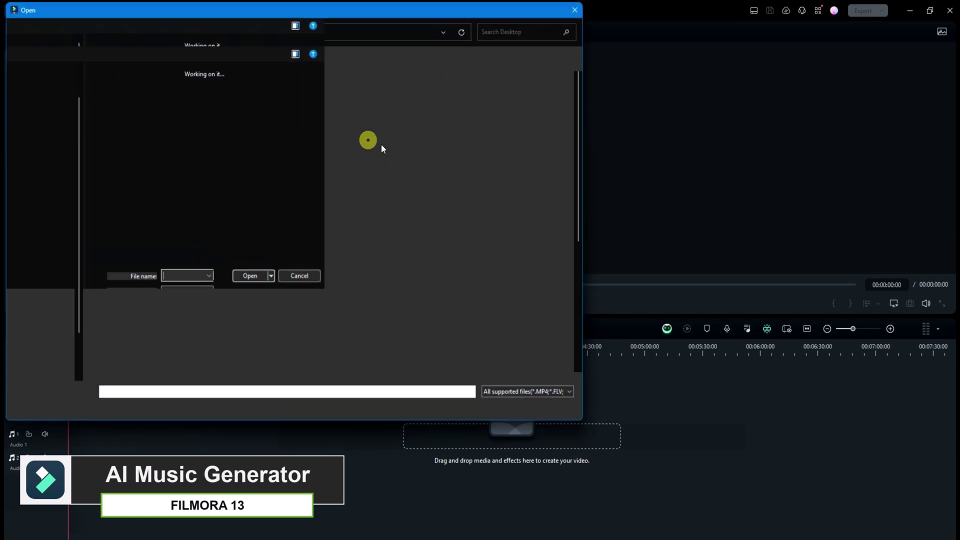
click(575, 413)
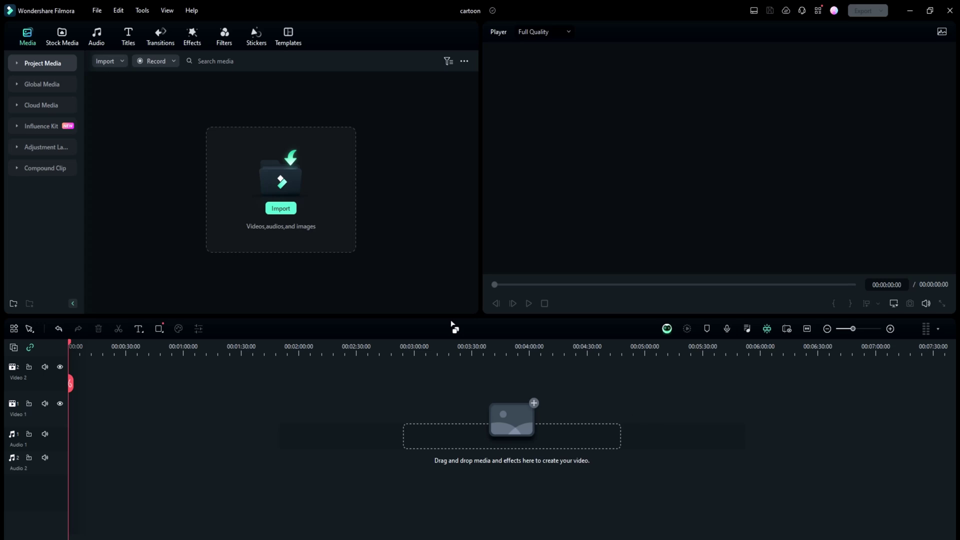
Launch the AI Music Generator from the Audio library and set the mood to Busy & Frantic.
click(103, 34)
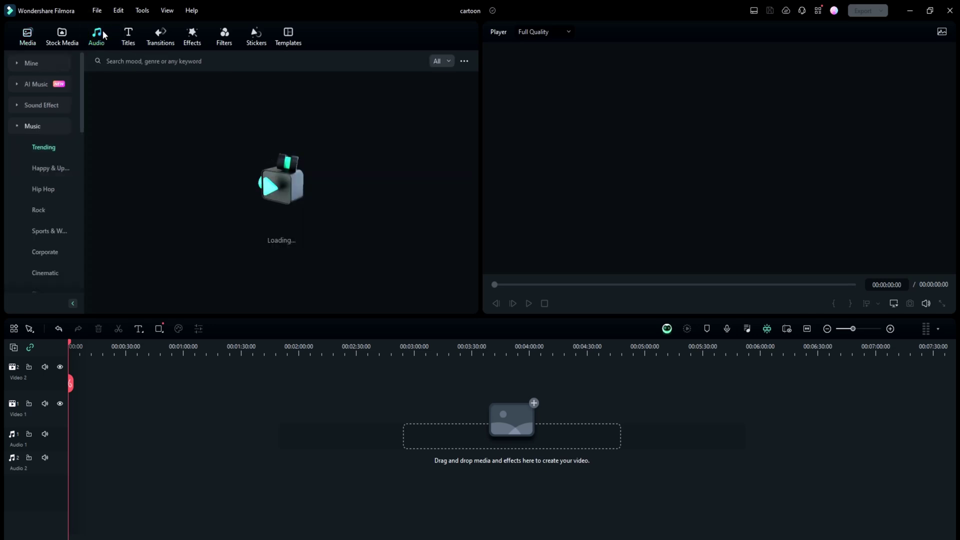
click(52, 90)
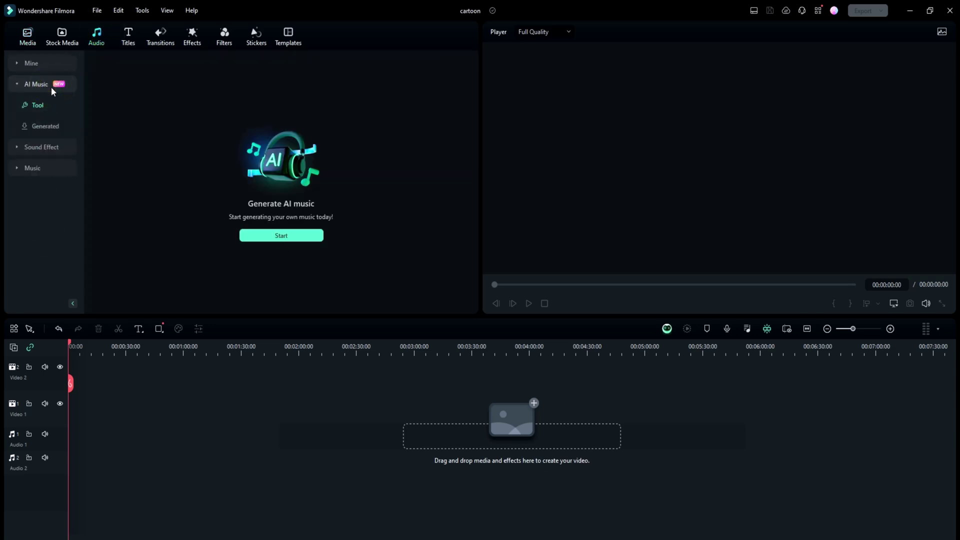
click(295, 235)
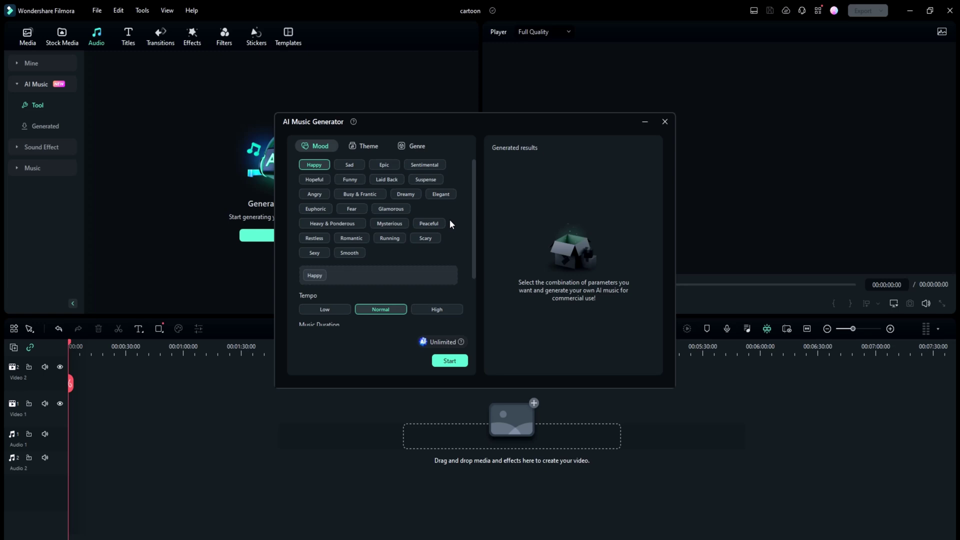
click(350, 165)
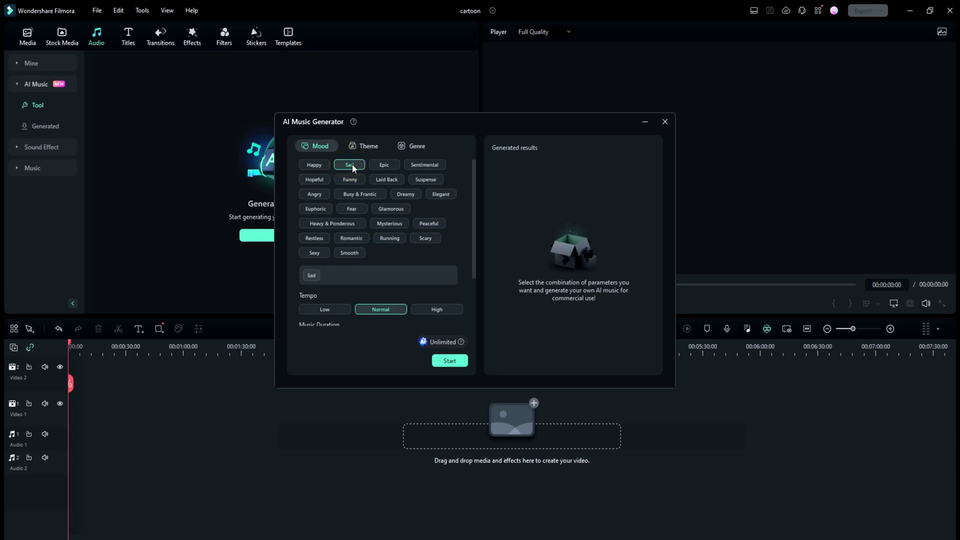
click(385, 165)
click(426, 179)
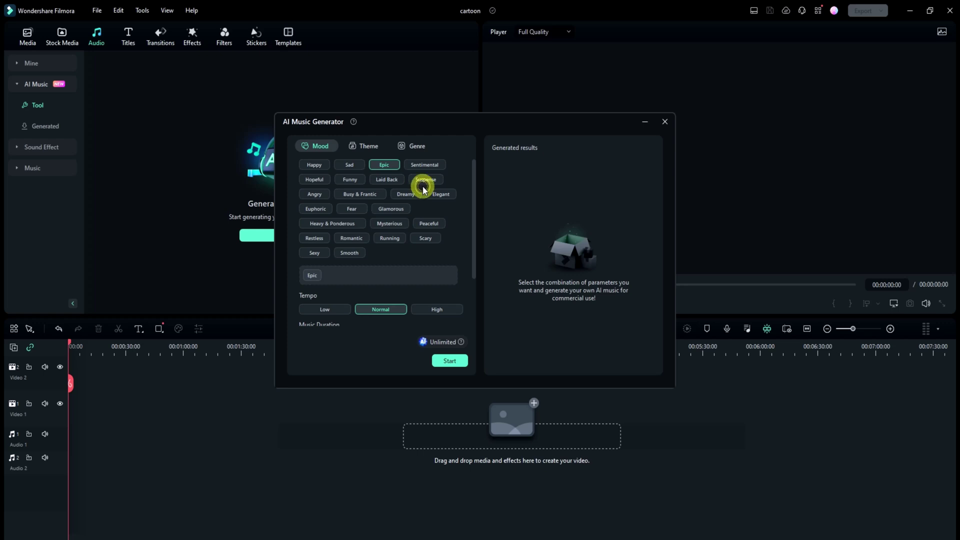
click(413, 194)
click(360, 195)
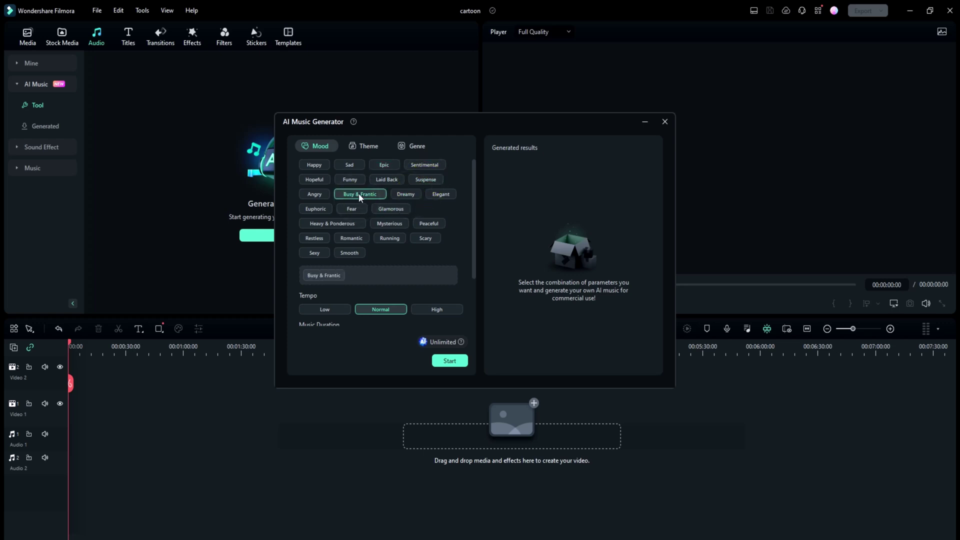
Try several music themes and settle on Fashion & Beauty.
click(364, 150)
click(365, 194)
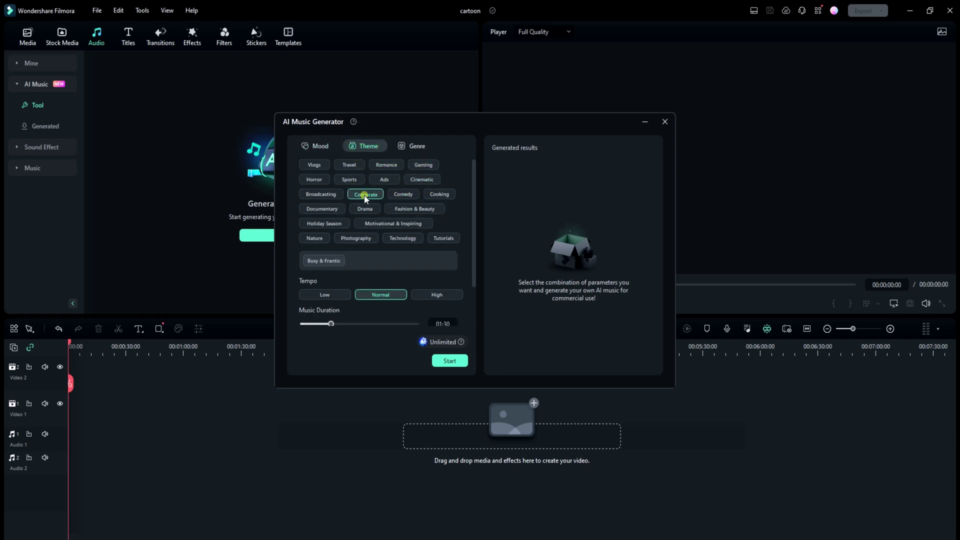
click(314, 165)
click(314, 180)
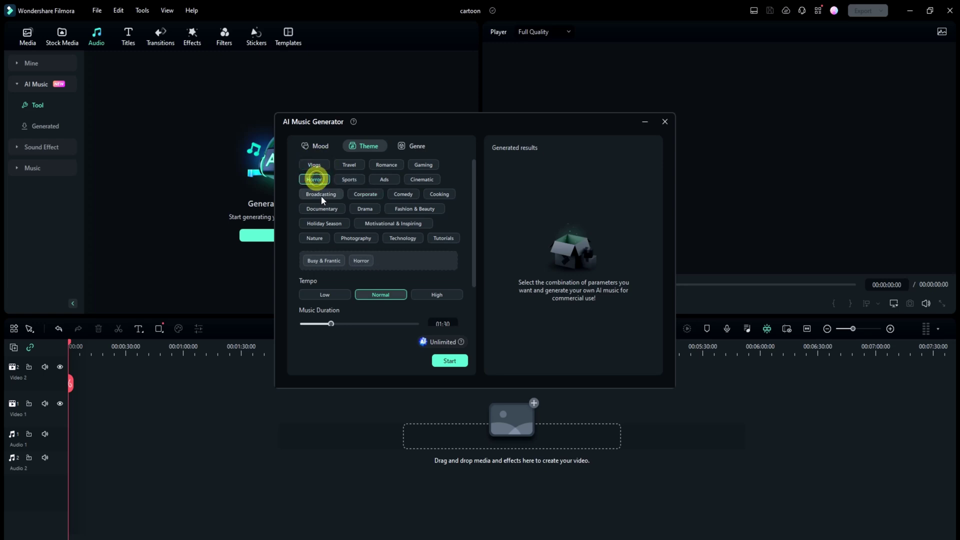
click(320, 194)
click(386, 164)
click(394, 223)
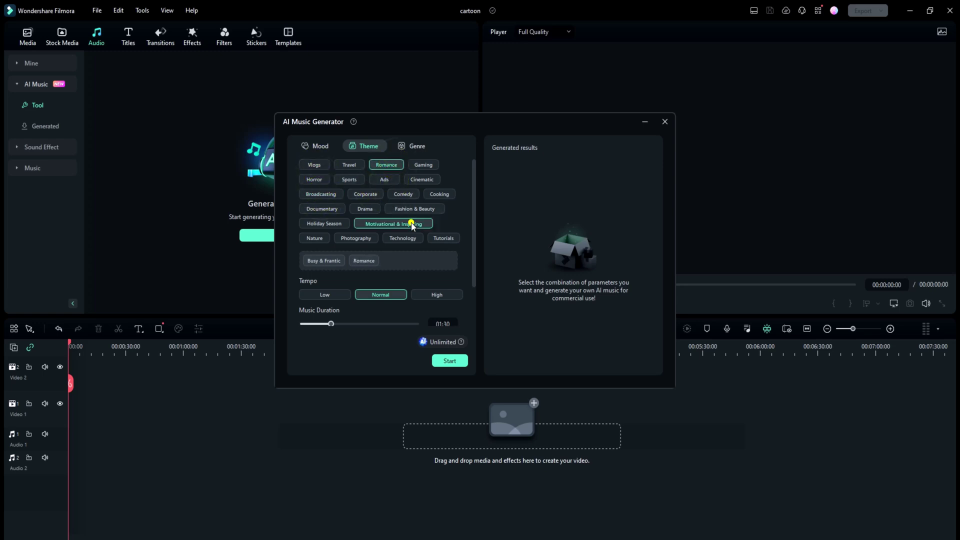
click(403, 238)
click(443, 238)
click(414, 208)
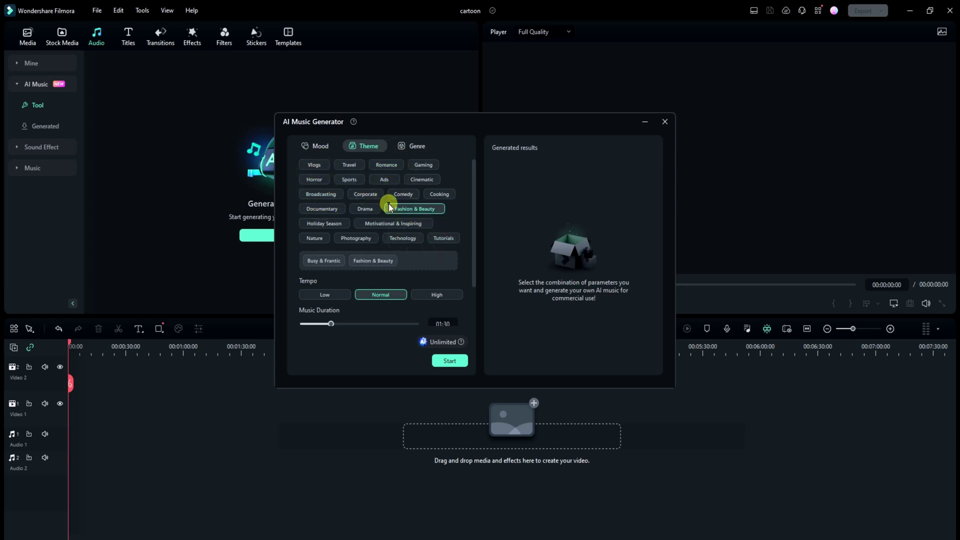
Try several music genres and settle on Latin.
click(413, 150)
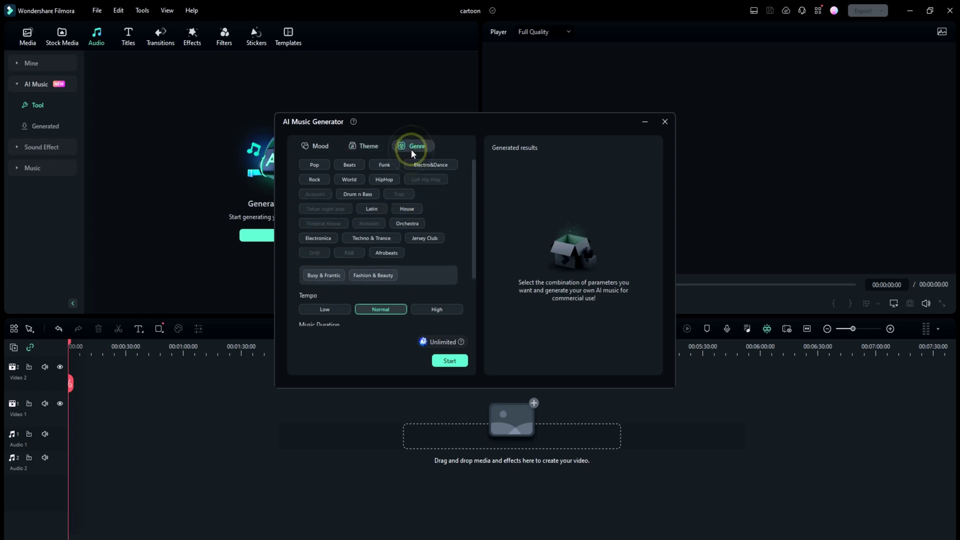
click(349, 165)
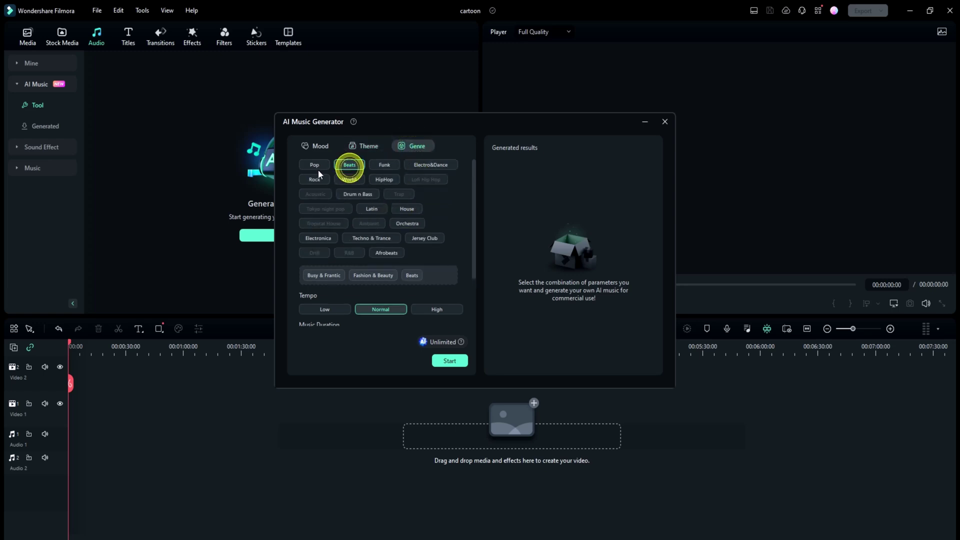
click(315, 165)
click(315, 179)
click(349, 179)
click(385, 181)
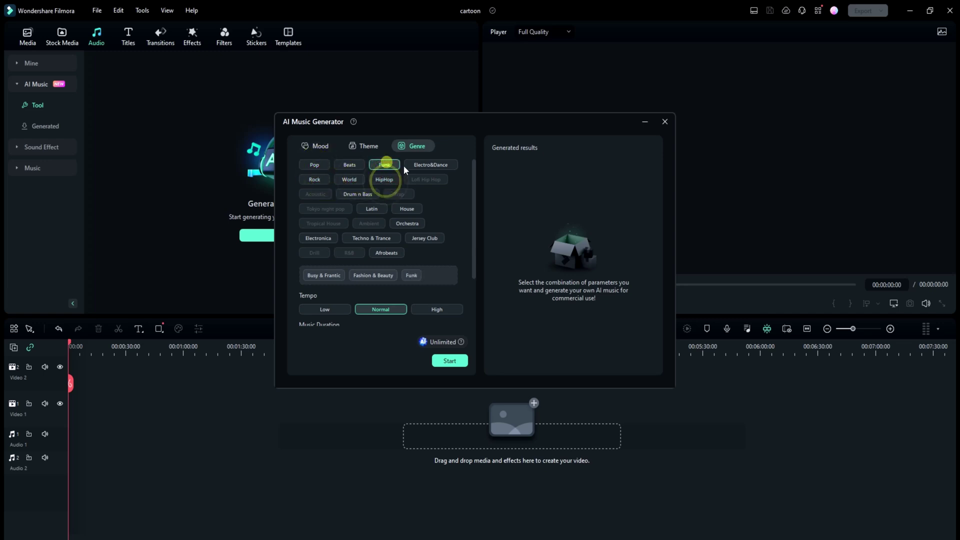
click(437, 165)
click(372, 210)
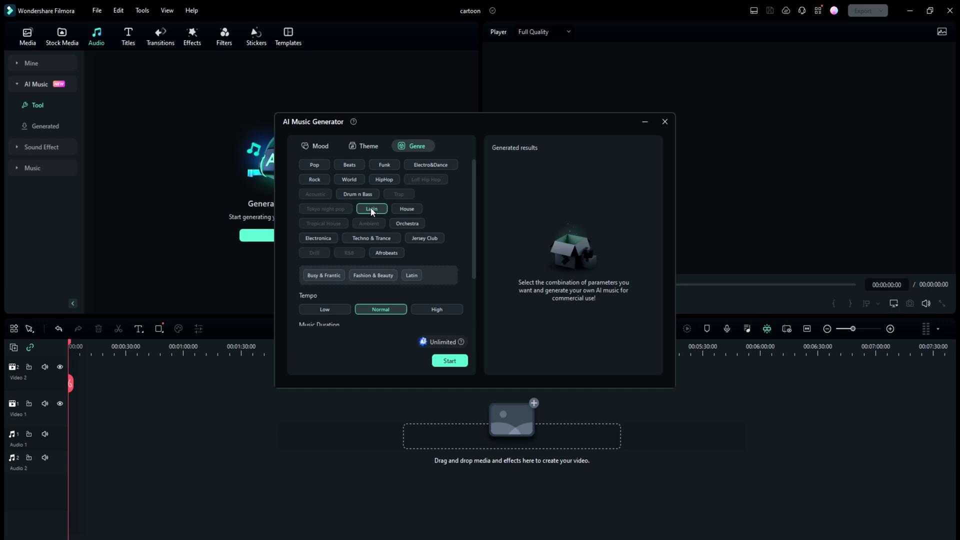
Set the tempo to High and bring the duration and count sliders into view.
click(325, 310)
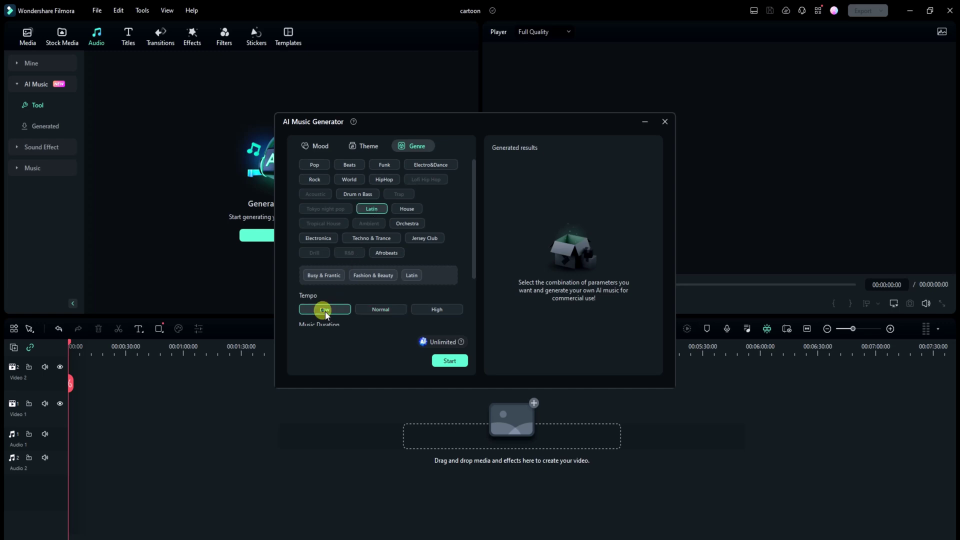
click(430, 310)
scroll(425, 315, down, 2)
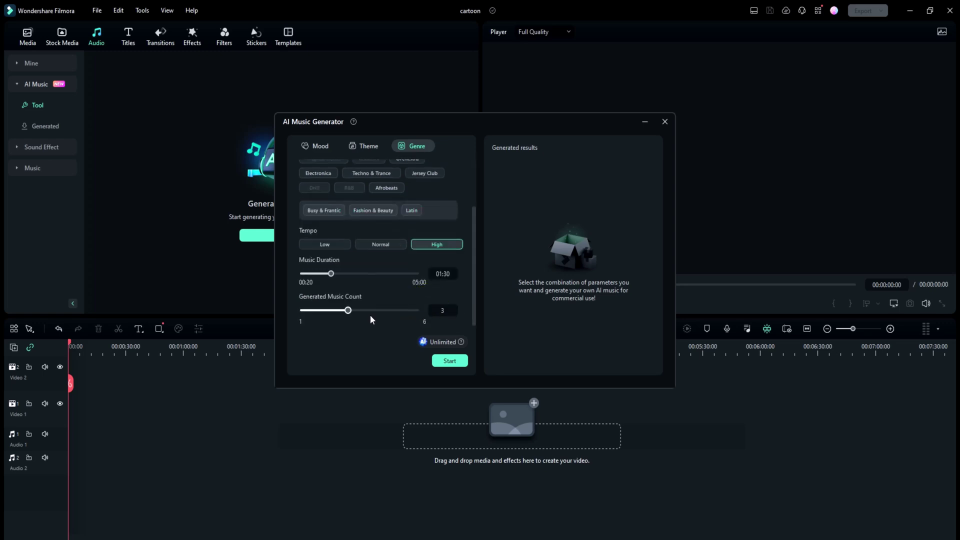
Shorten the music duration to about 01:27, keep the count at 3, and generate the tracks.
drag(331, 273, 330, 277)
mouse_move(348, 311)
mouse_down()
mouse_move(369, 311)
mouse_move(350, 310)
mouse_up()
click(454, 362)
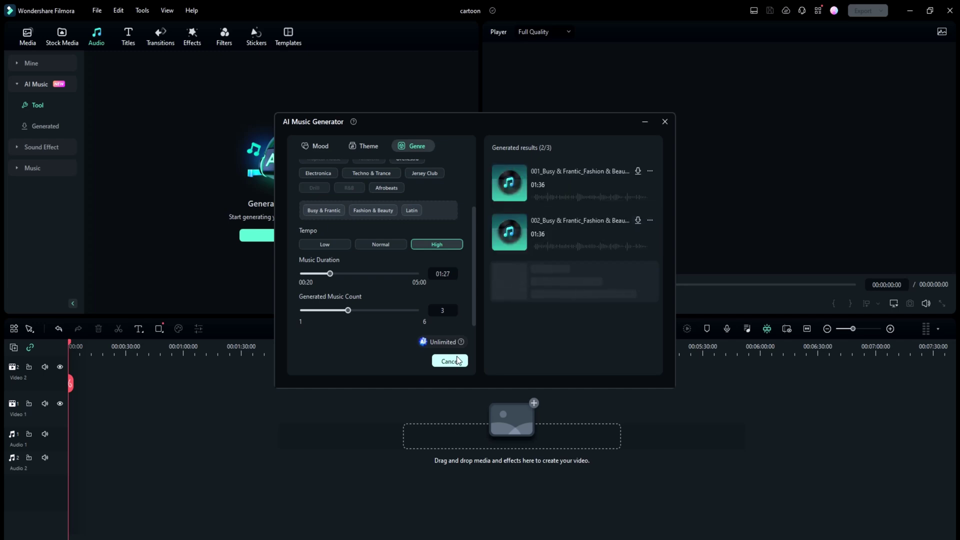
scroll(470, 280, up, 1)
scroll(469, 279, down, 1)
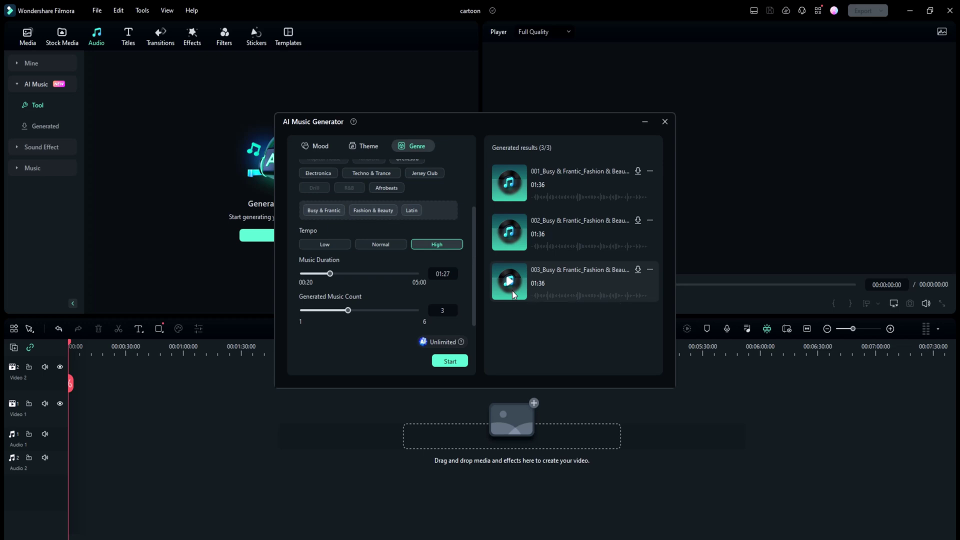
Preview the three generated tracks, add track 001 to Audio 1, and close the generator.
click(510, 183)
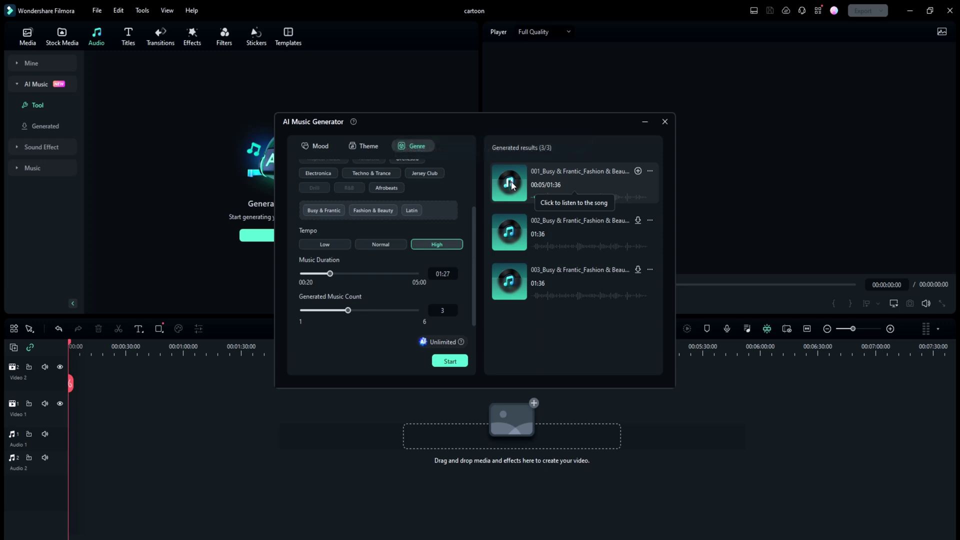
click(510, 233)
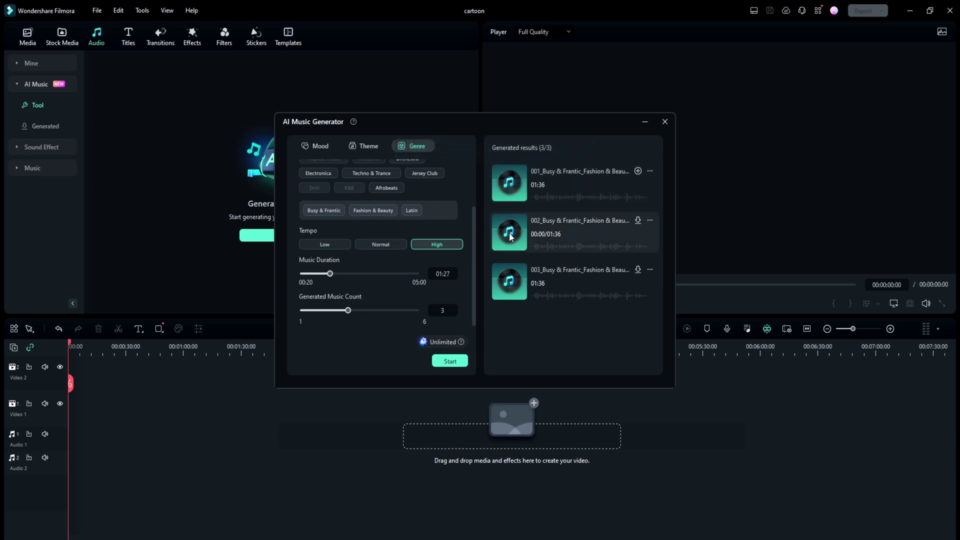
click(510, 283)
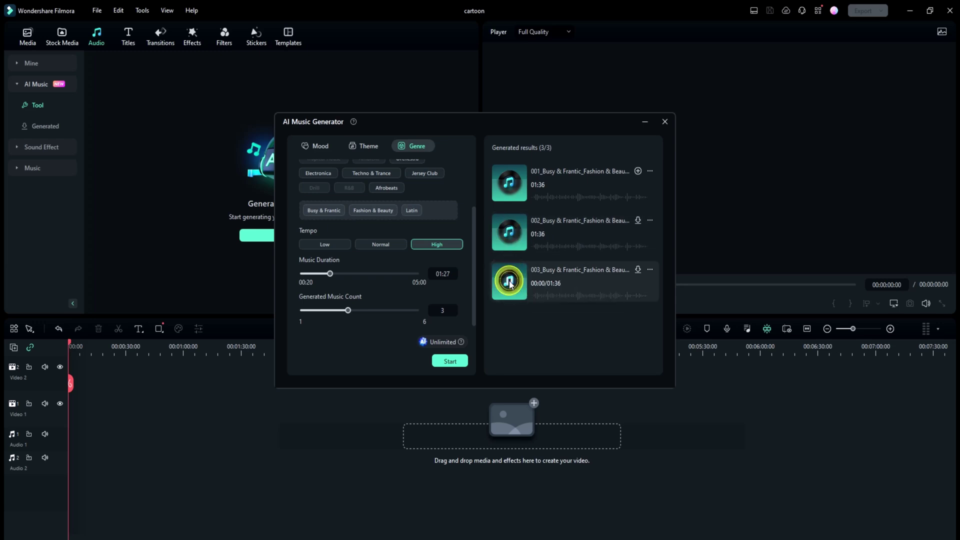
click(638, 171)
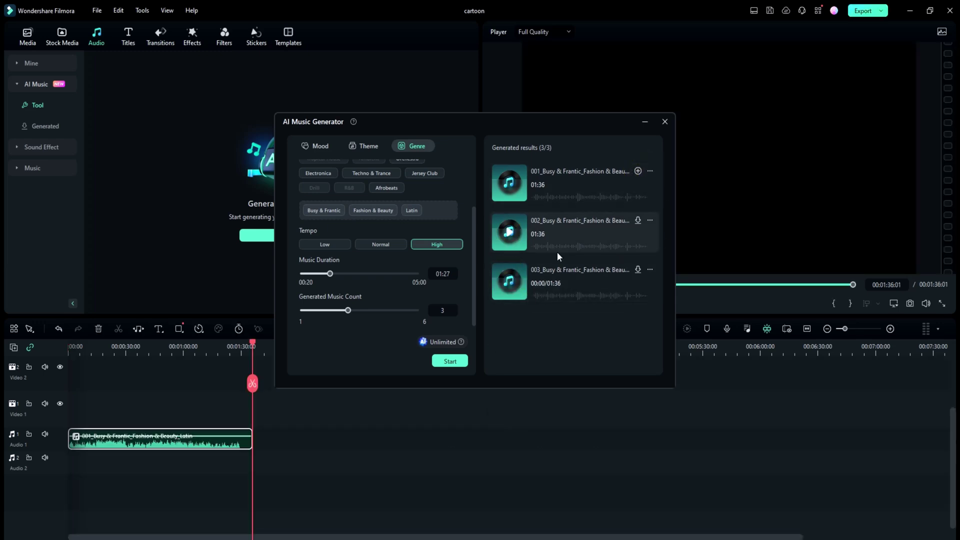
click(665, 122)
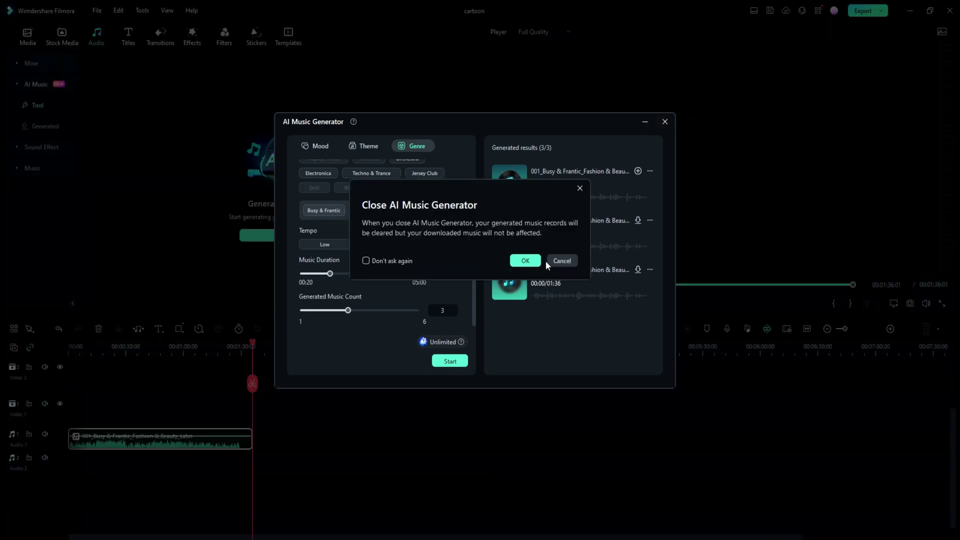
Confirm closing the generator, select the macube final clip, and bring up Speech-to-Text.
click(525, 260)
drag(253, 383, 122, 393)
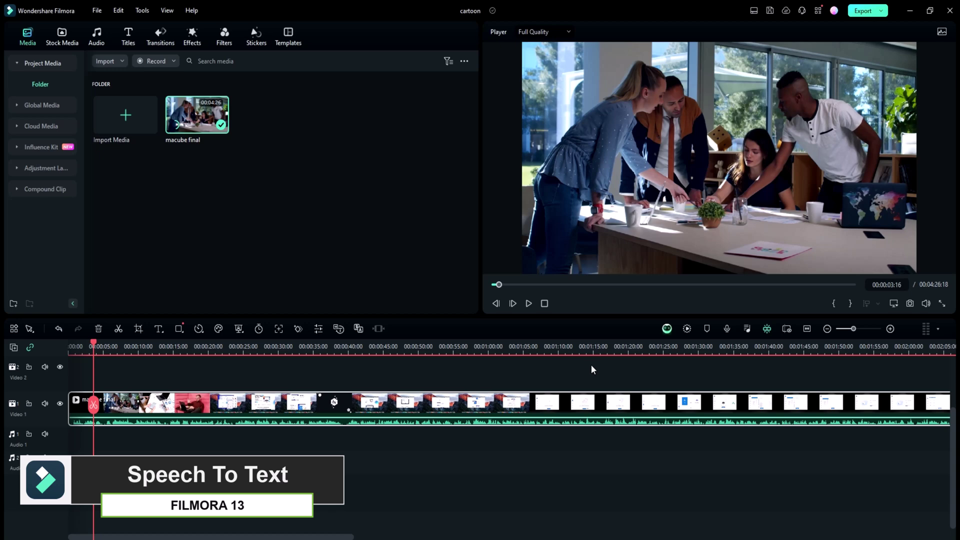
click(335, 402)
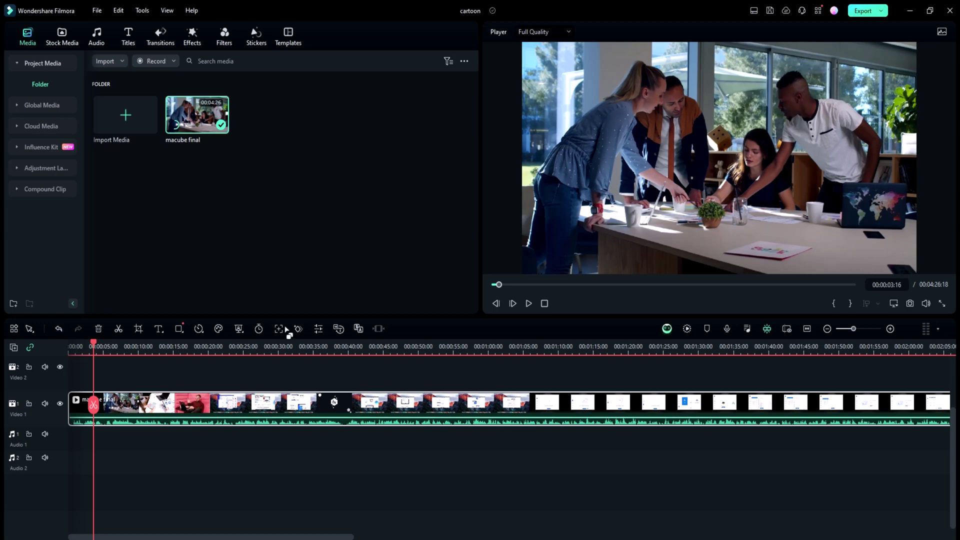
click(338, 329)
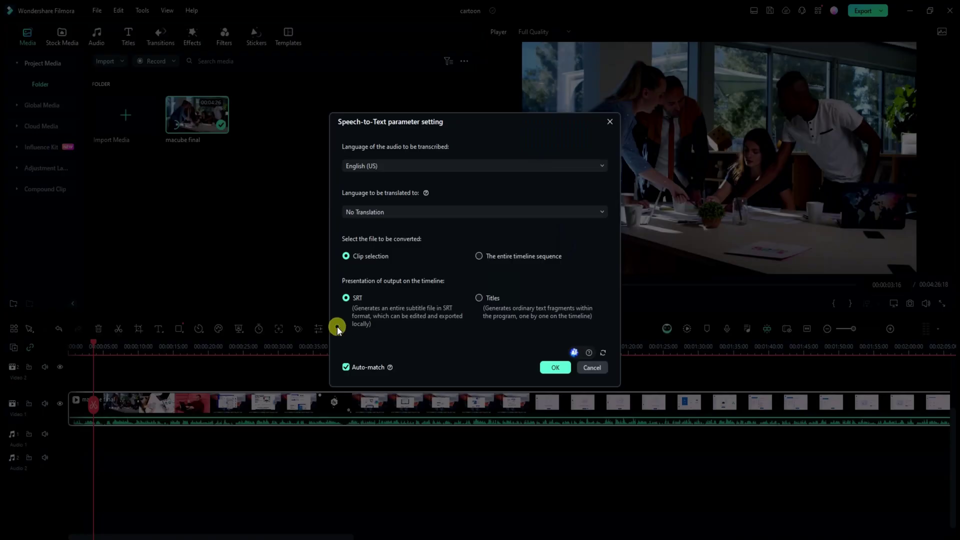
Transcribe the selected clip in English (US) with Spanish (Spain) translation, output as SRT.
click(485, 165)
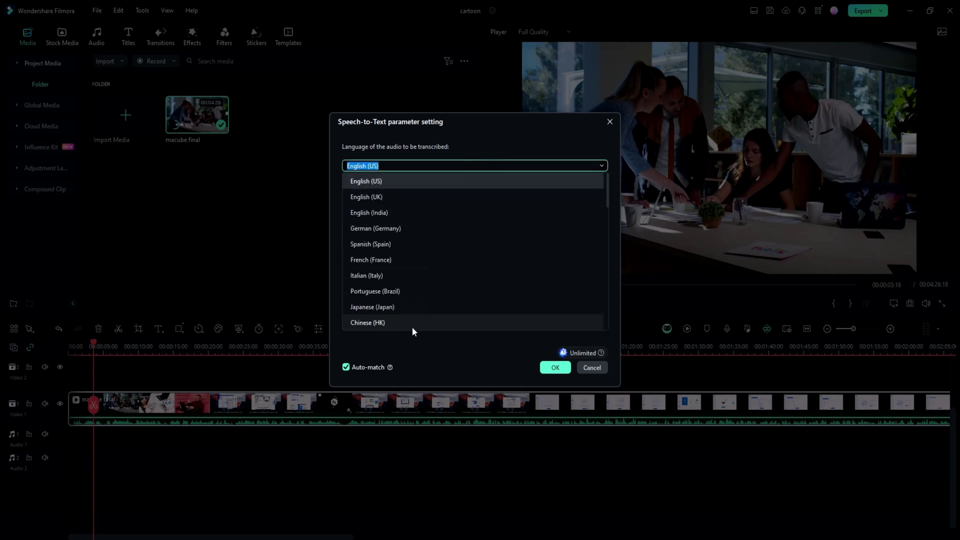
click(487, 134)
click(471, 210)
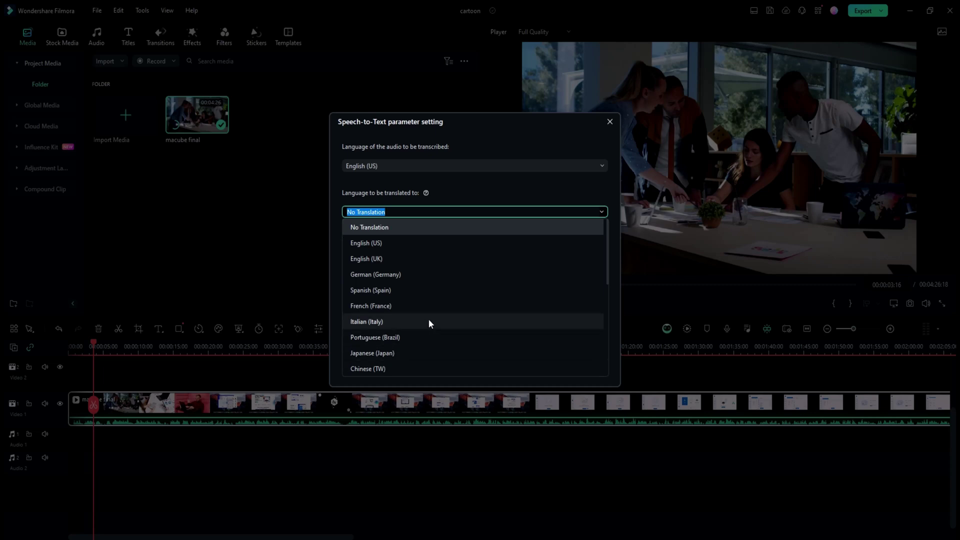
click(434, 290)
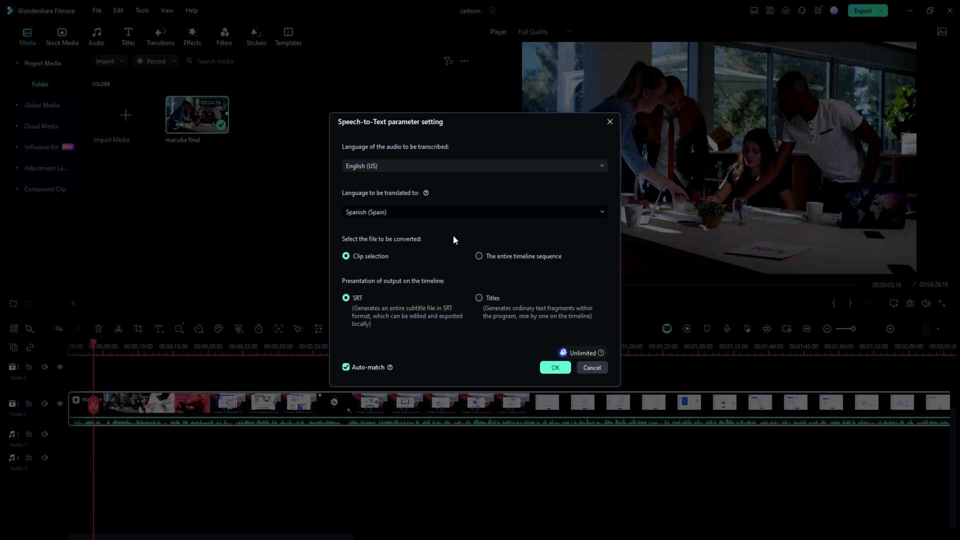
click(382, 259)
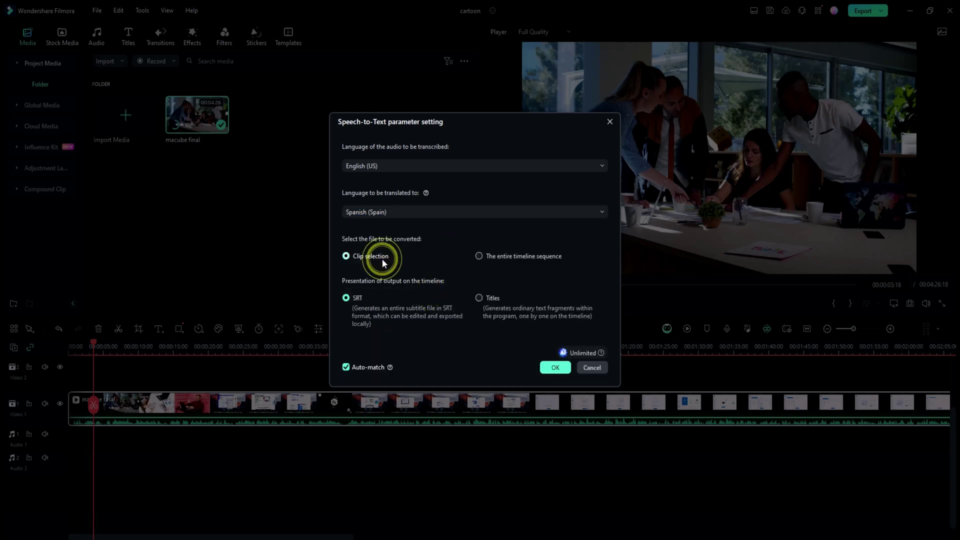
click(484, 256)
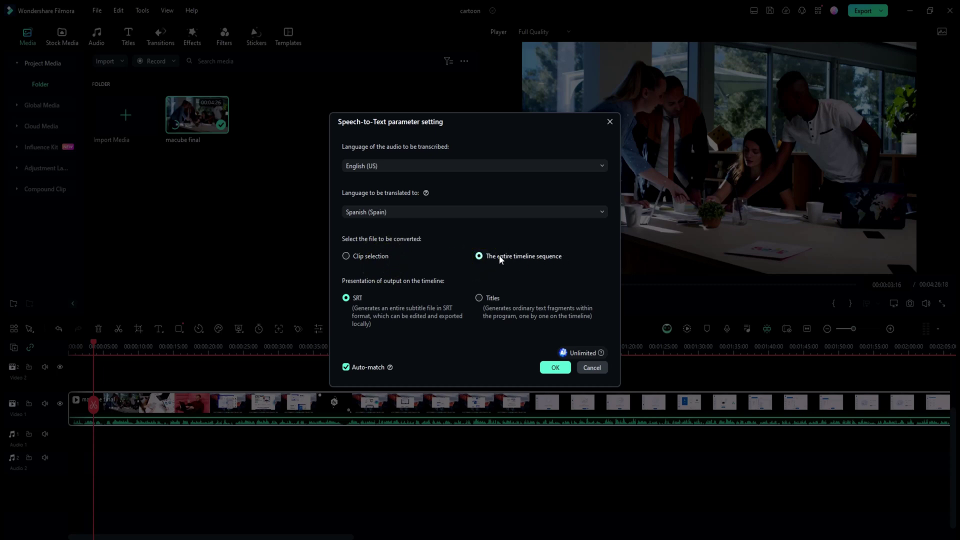
click(365, 257)
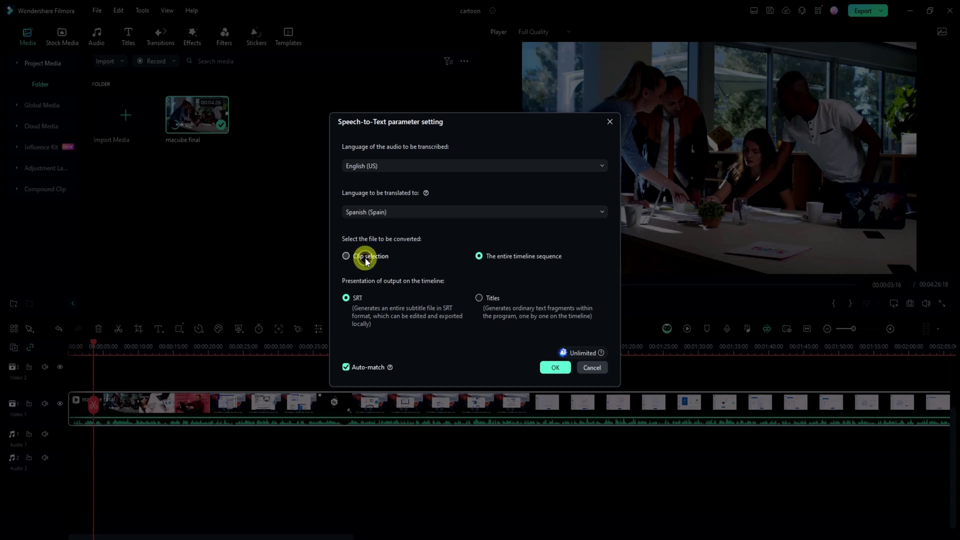
click(359, 299)
click(481, 299)
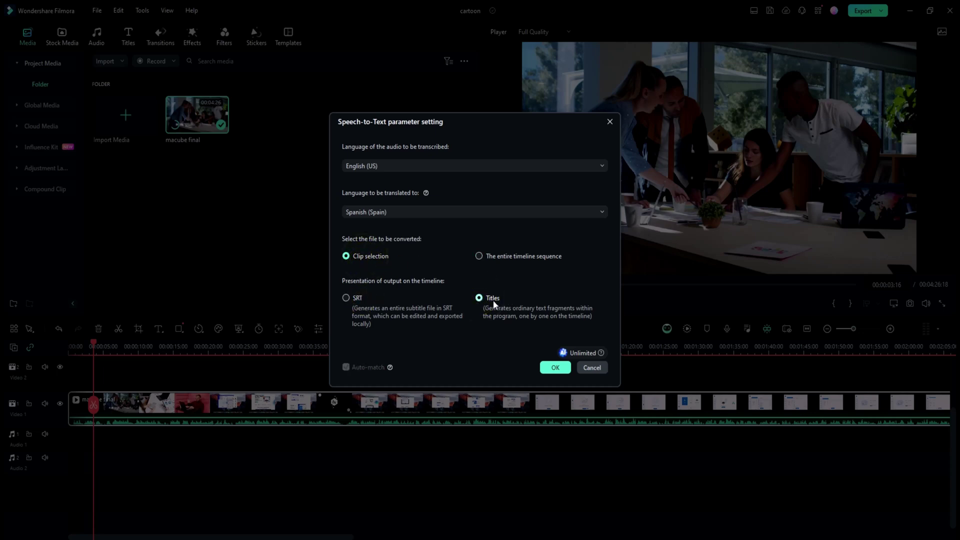
click(349, 301)
click(555, 367)
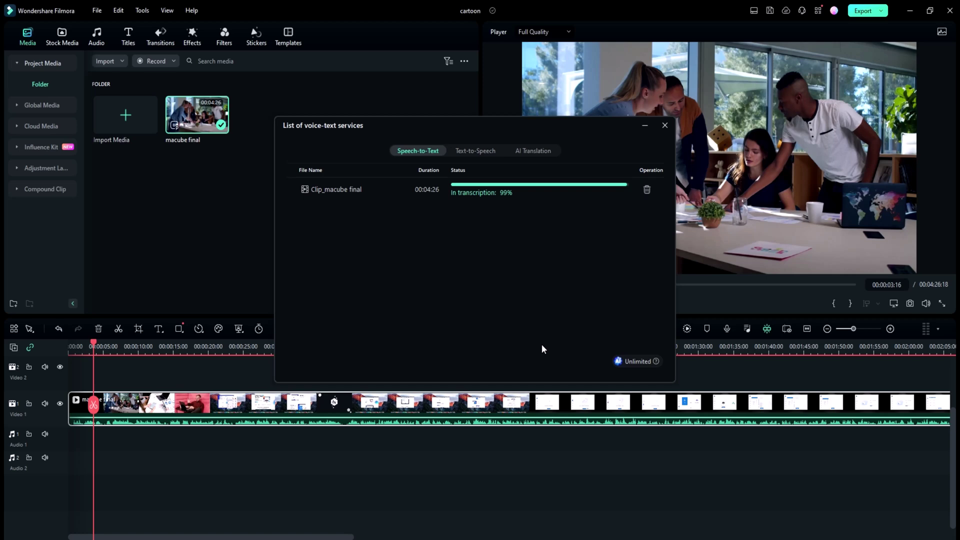
Zoom out the timeline and open the English Clip_macube final subtitle track in the Advanced editor.
click(665, 125)
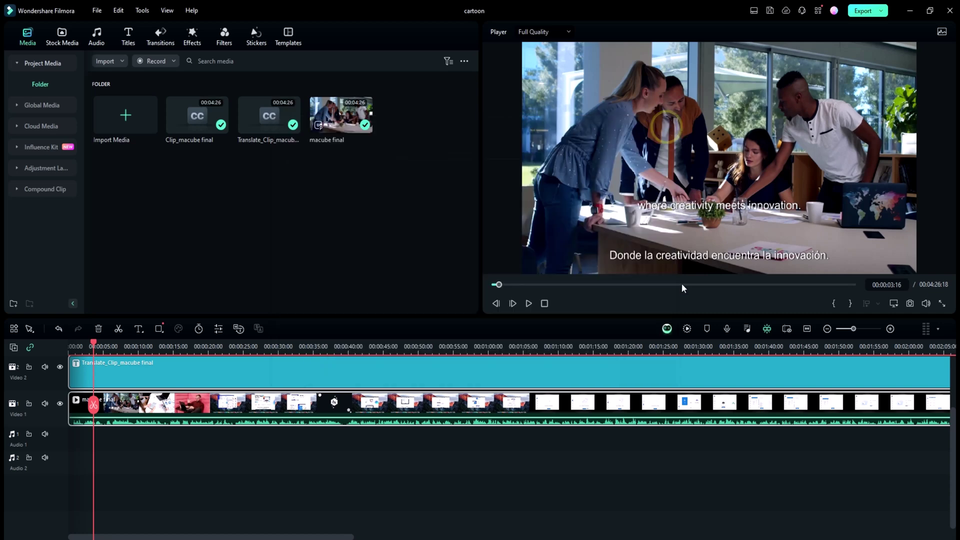
click(827, 329)
click(827, 329)
click(722, 207)
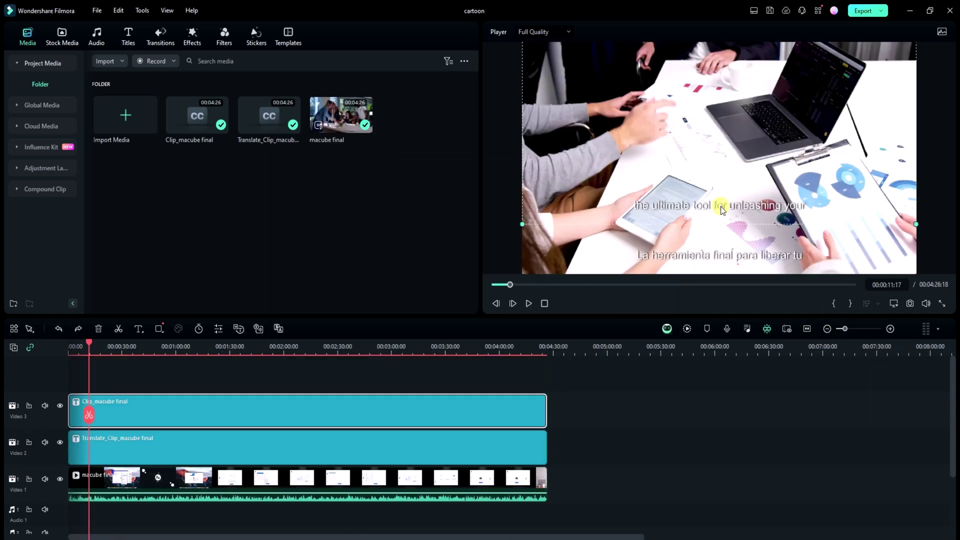
double_click(722, 209)
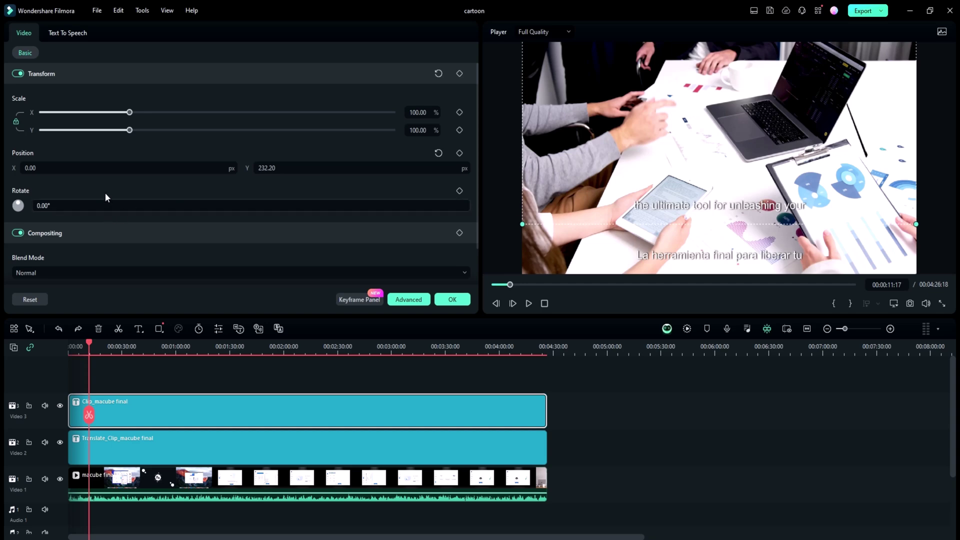
click(408, 299)
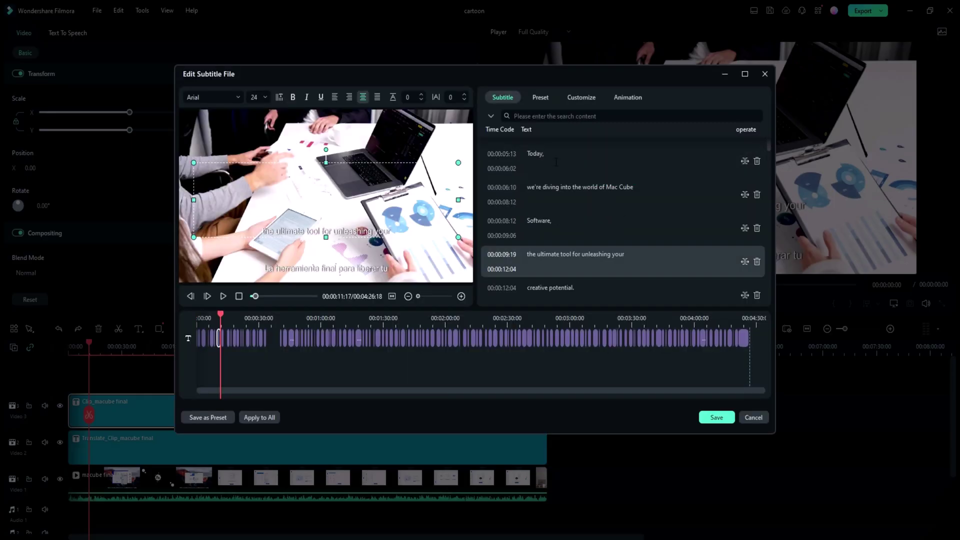
Try several preset subtitle styles, then return to the subtitle lines at 00:03:16.
scroll(555, 165, down, 3)
click(542, 99)
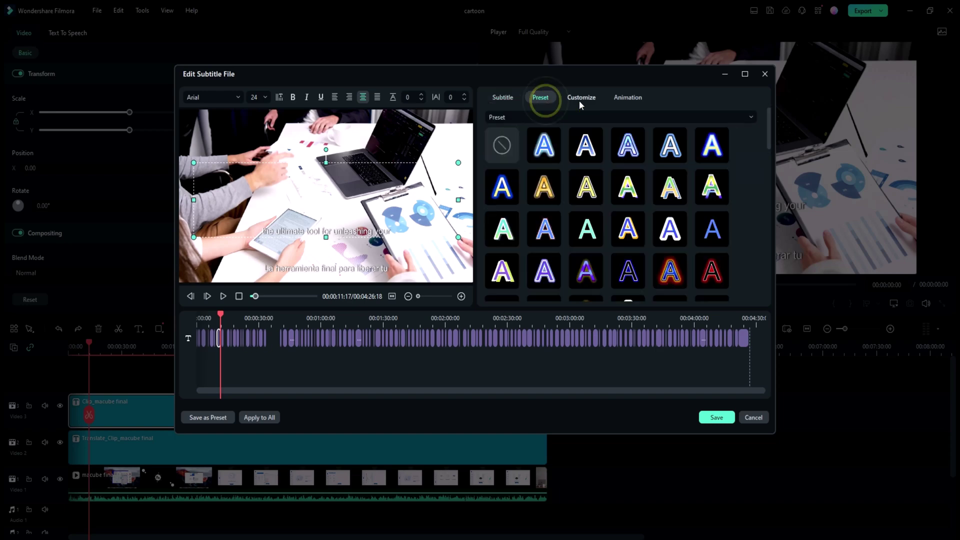
click(581, 98)
click(628, 97)
click(581, 97)
click(540, 97)
click(544, 186)
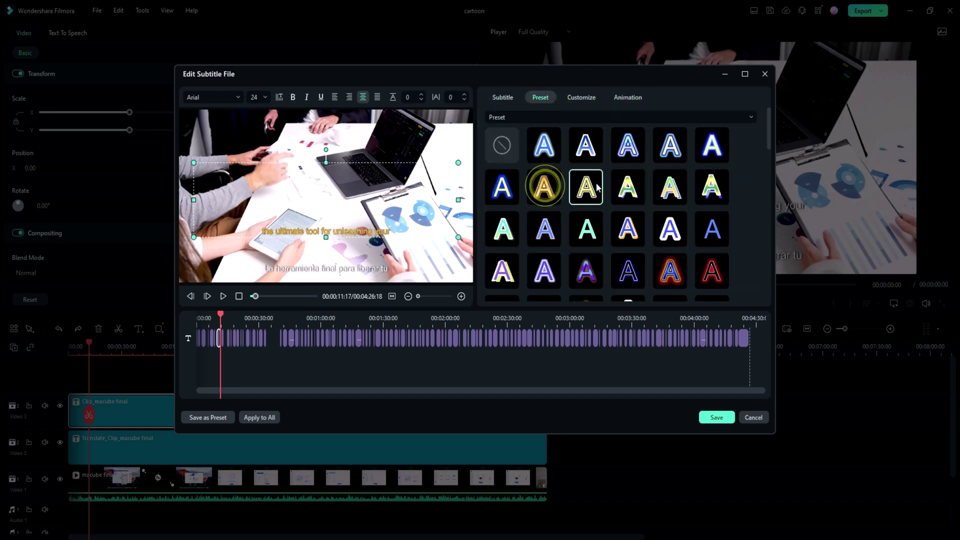
click(595, 145)
click(713, 145)
click(503, 97)
click(524, 166)
click(326, 97)
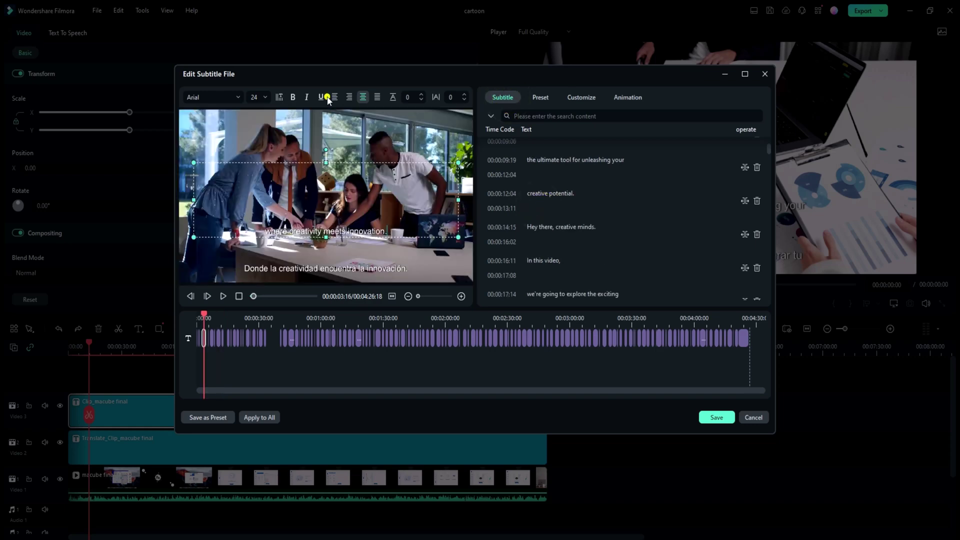
Set the English subtitles to the Argosy font, bold and left-aligned.
click(231, 97)
scroll(264, 257, down, 5)
click(244, 212)
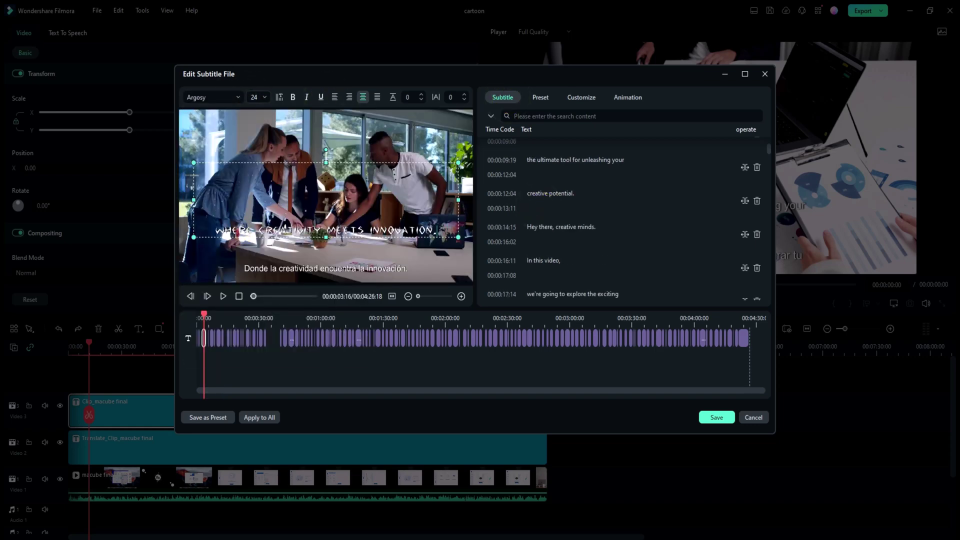
click(293, 97)
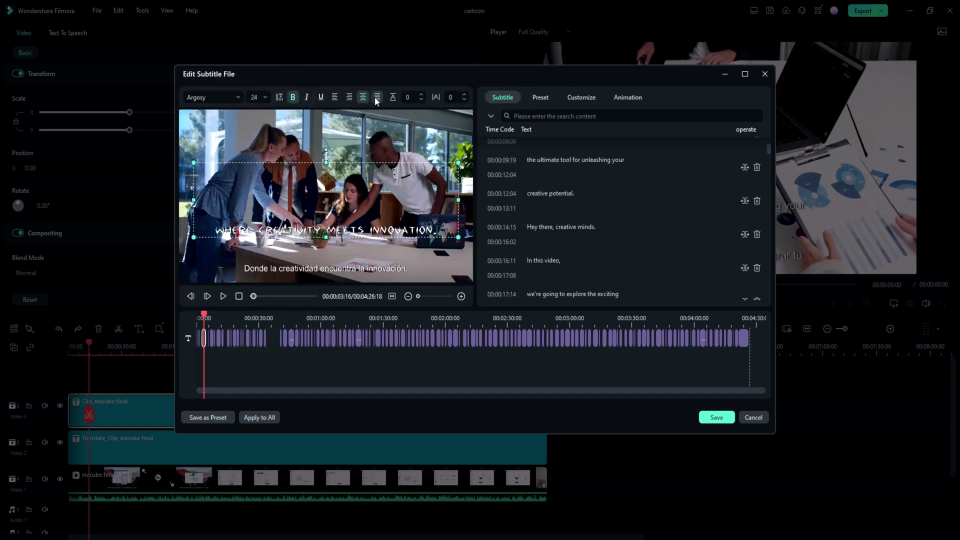
click(336, 97)
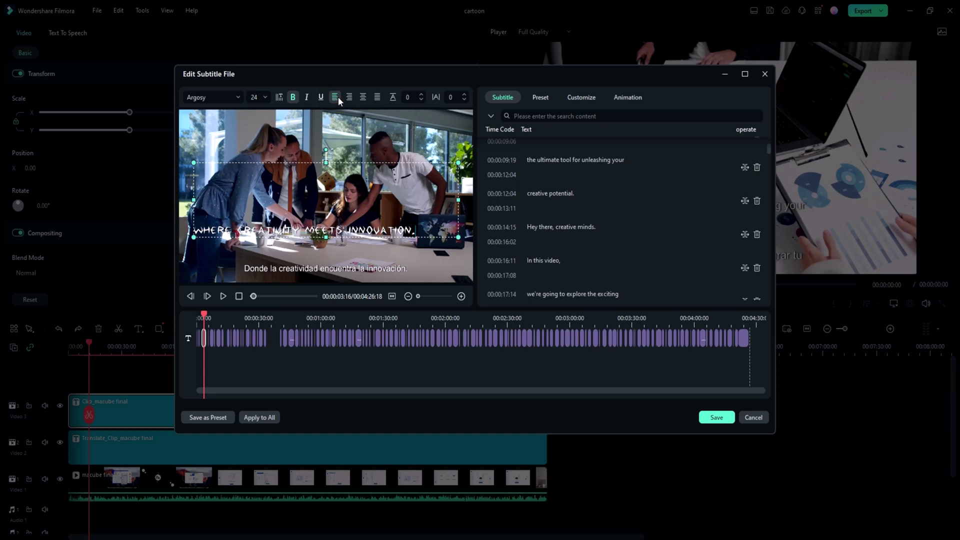
Set the subtitle fill type to Color Fill after trying Gradient and Image, and choose a text effect.
click(581, 97)
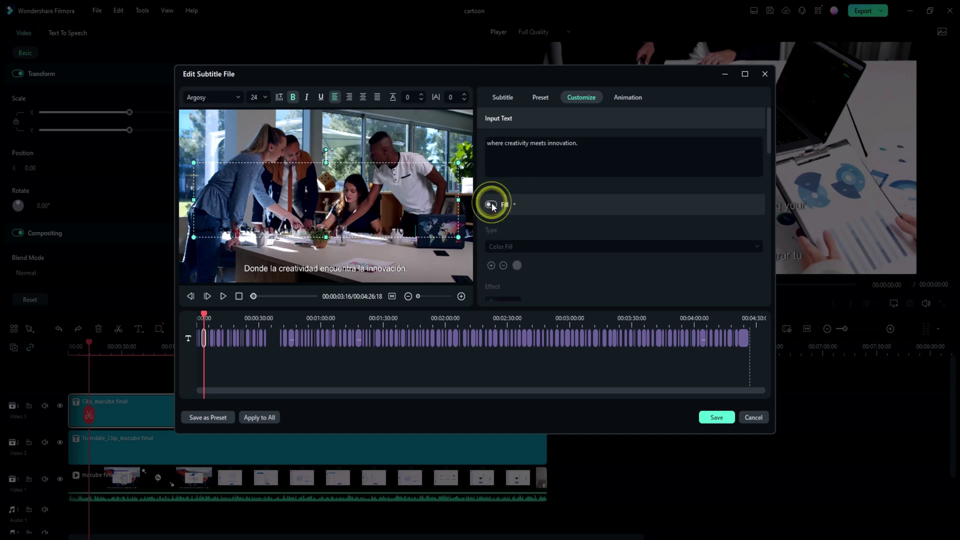
scroll(491, 199, down, 1)
click(546, 197)
click(527, 233)
click(560, 198)
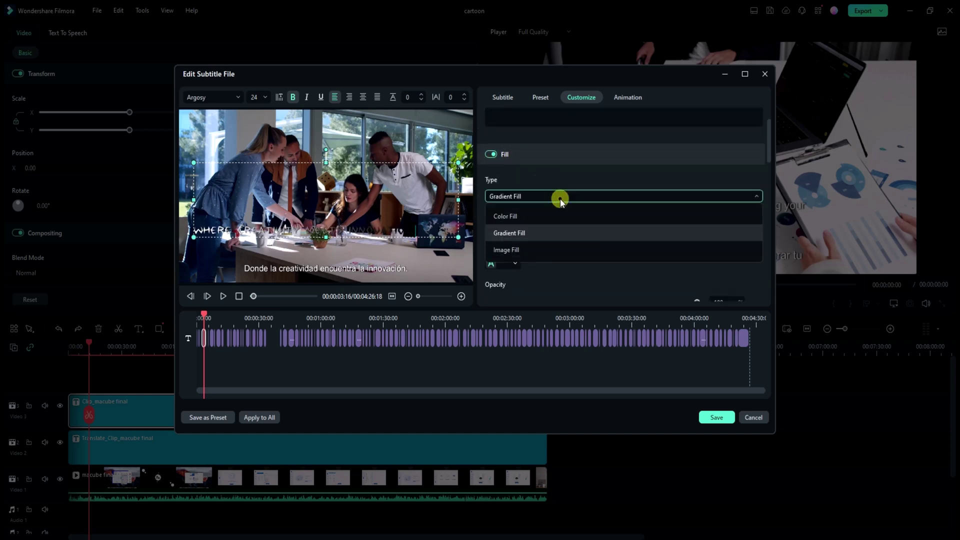
click(530, 250)
click(544, 195)
click(517, 215)
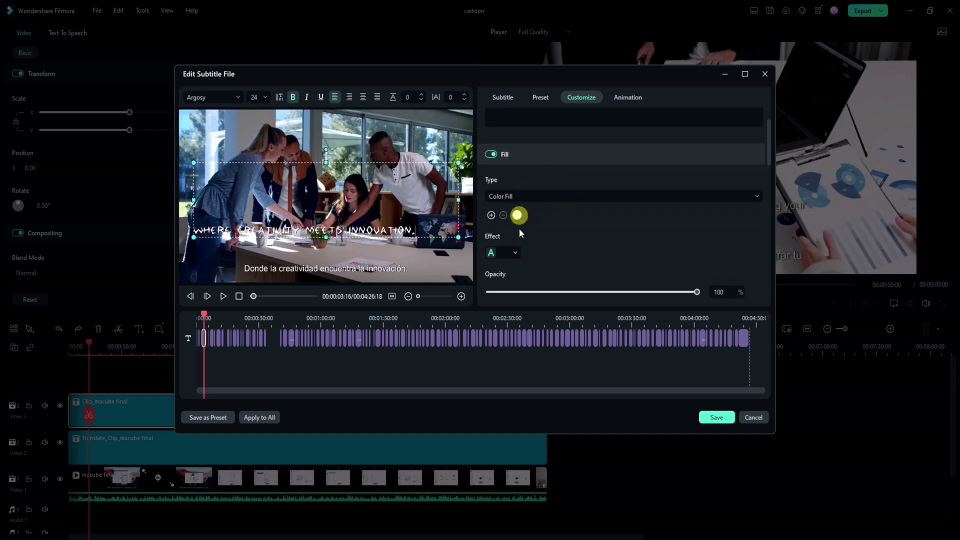
click(515, 253)
click(574, 275)
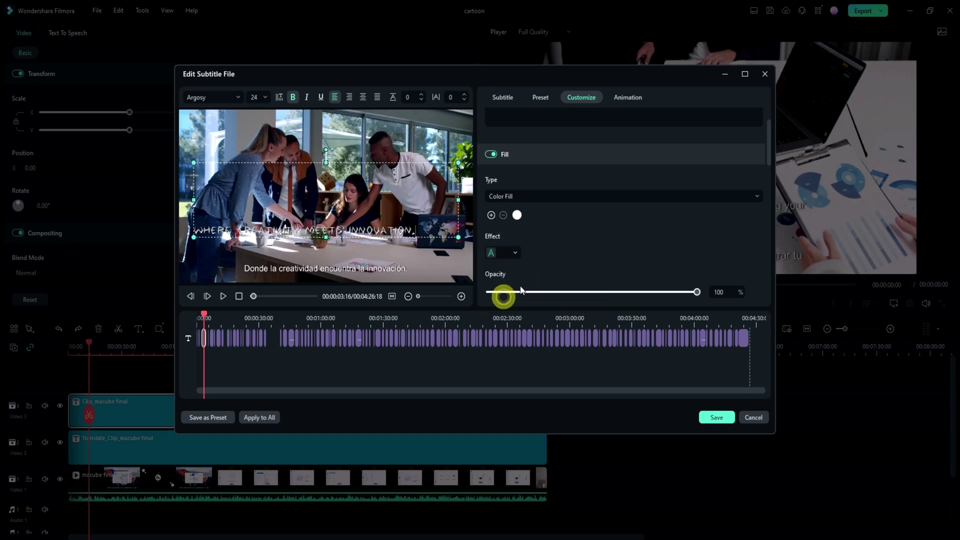
Set the subtitle blur to 12 and the fill colour to red.
scroll(504, 293, down, 3)
drag(559, 257, 612, 257)
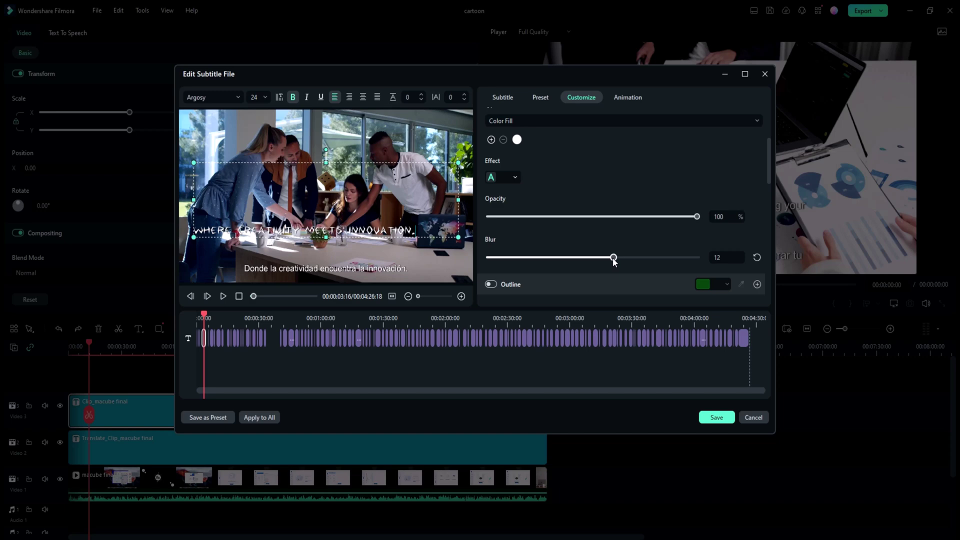
click(517, 139)
click(554, 172)
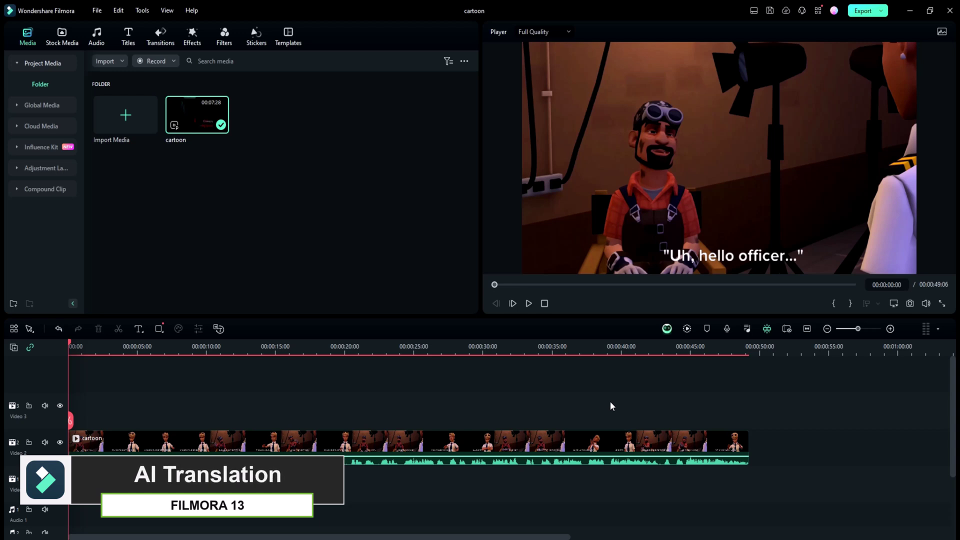
Select the cartoon clip on the Video 2 track and start AI Translation for it.
click(381, 440)
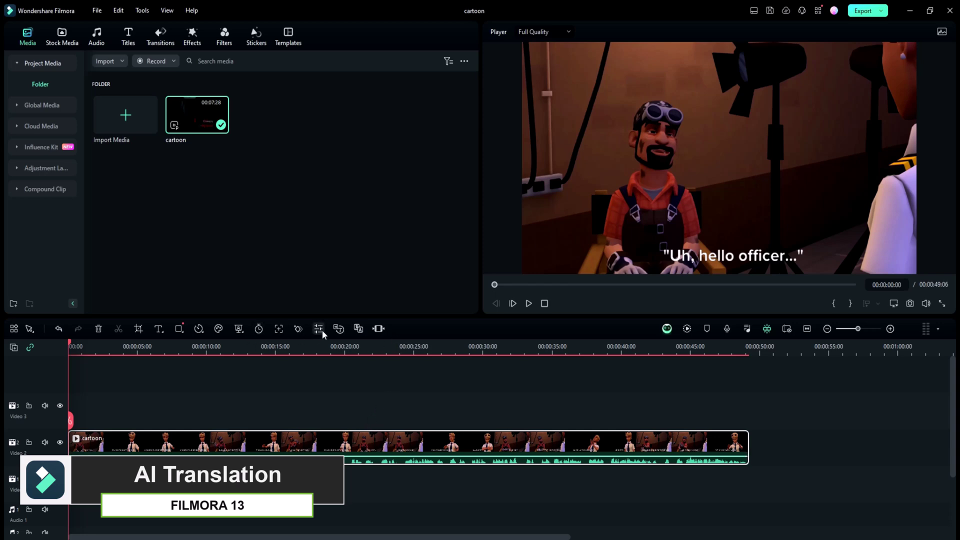
click(358, 328)
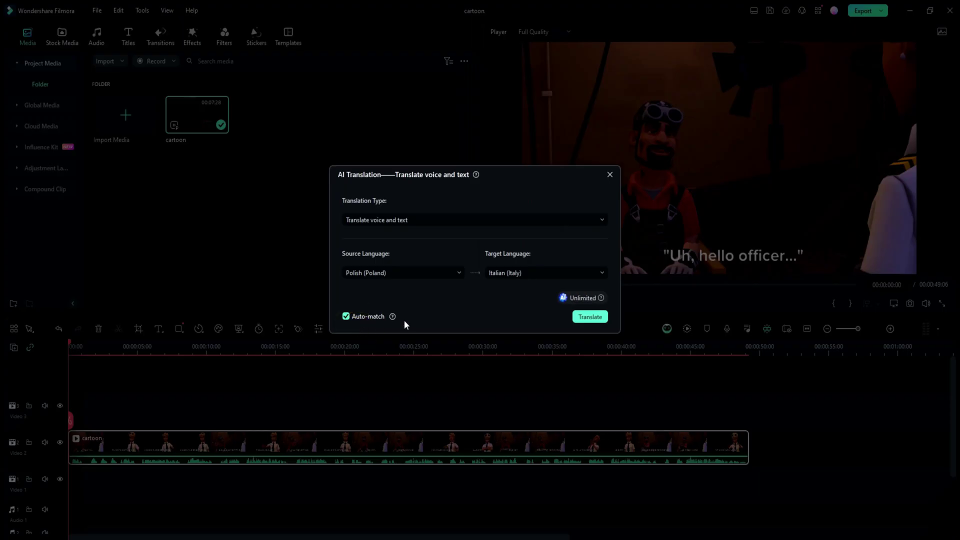
Set the translation type to Translate voice and text.
click(474, 219)
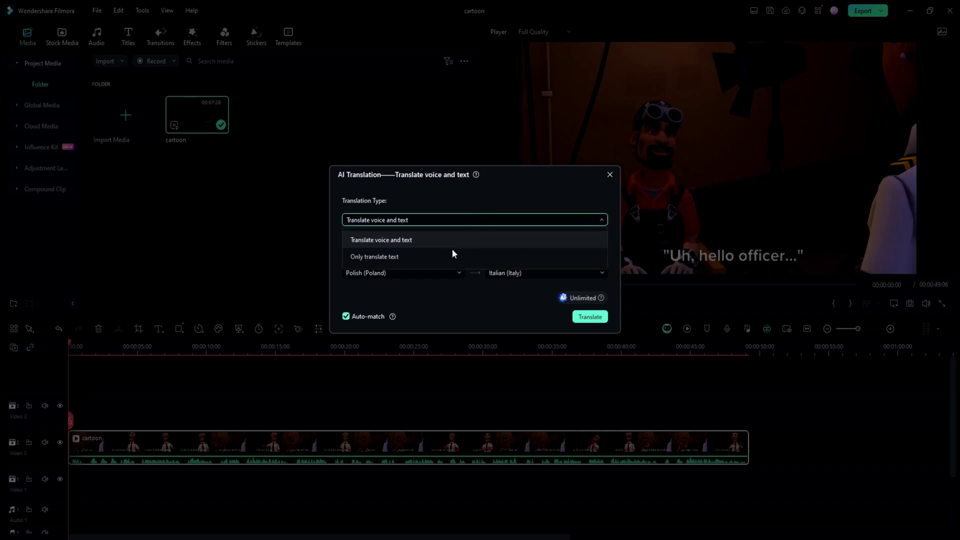
click(414, 259)
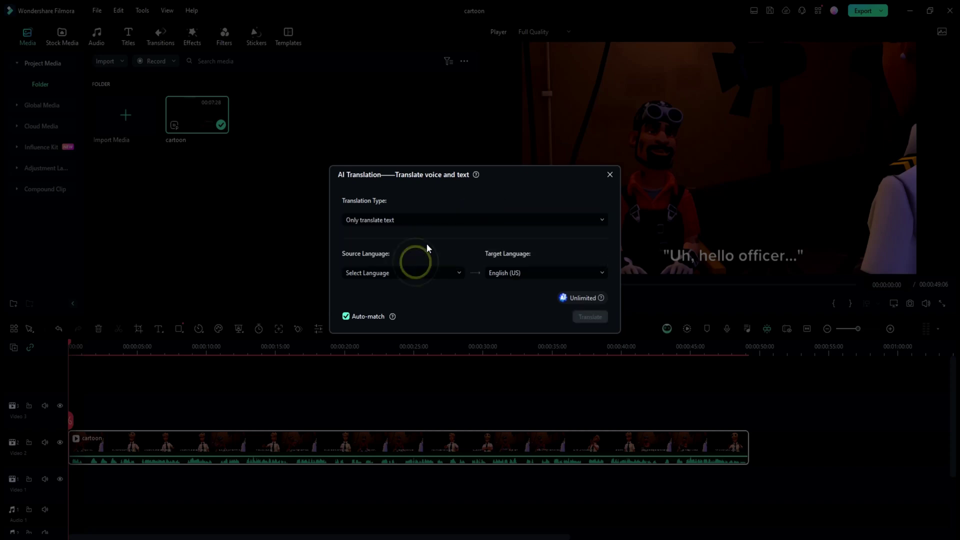
click(464, 222)
click(455, 240)
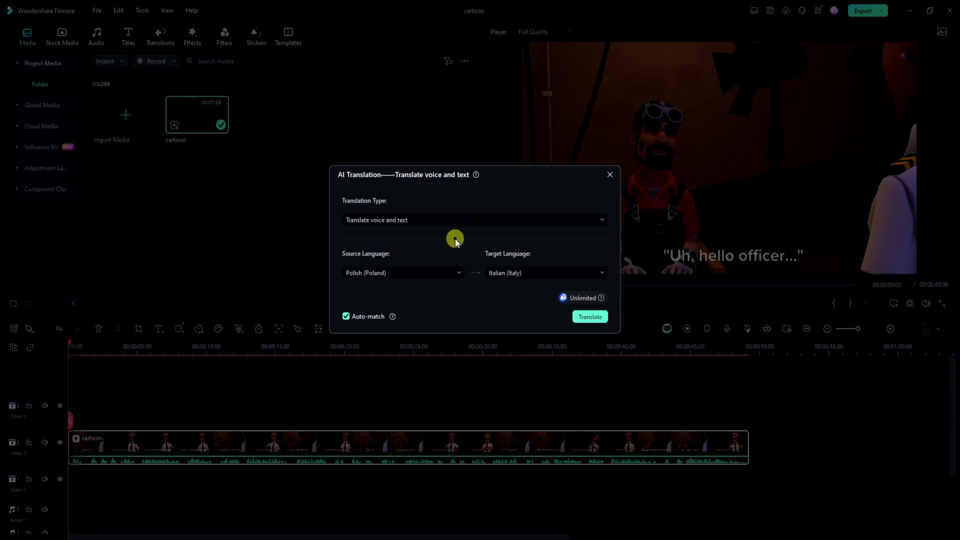
Translate the clip from Marathi (India) to Korean (Korea).
click(426, 271)
scroll(418, 330, down, 3)
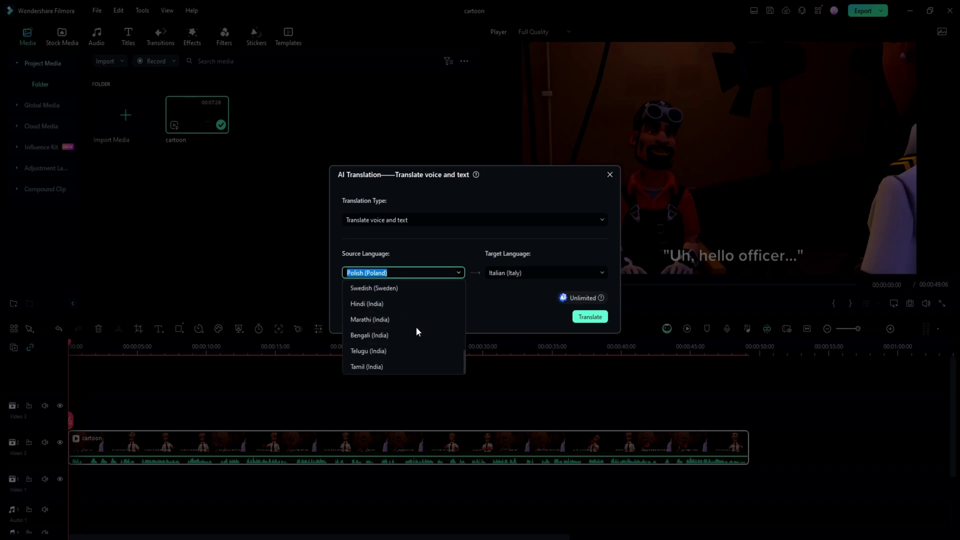
click(402, 324)
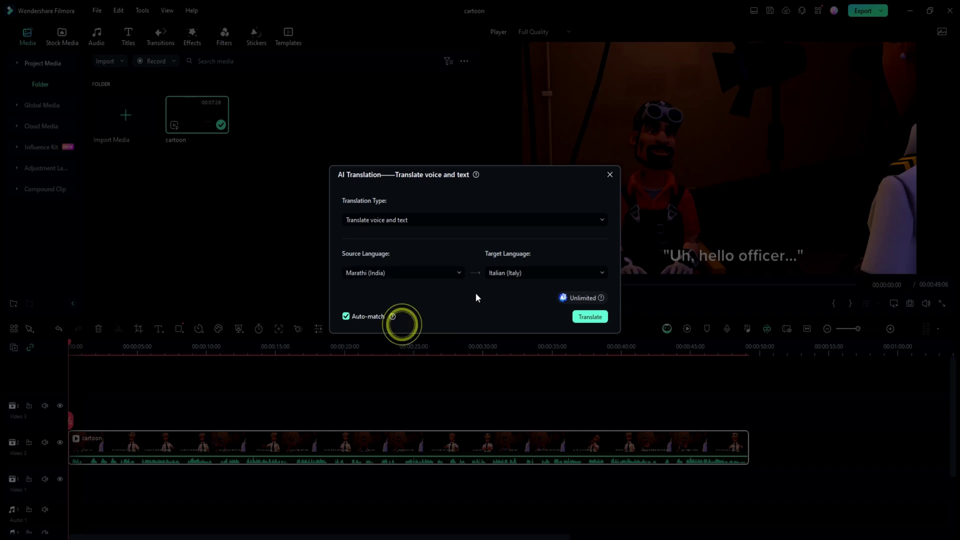
click(556, 271)
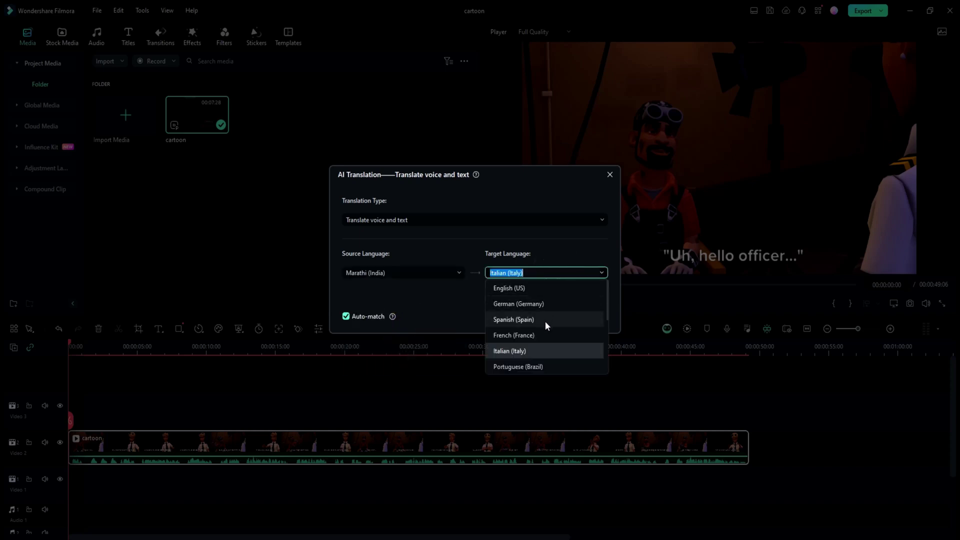
scroll(545, 327, down, 3)
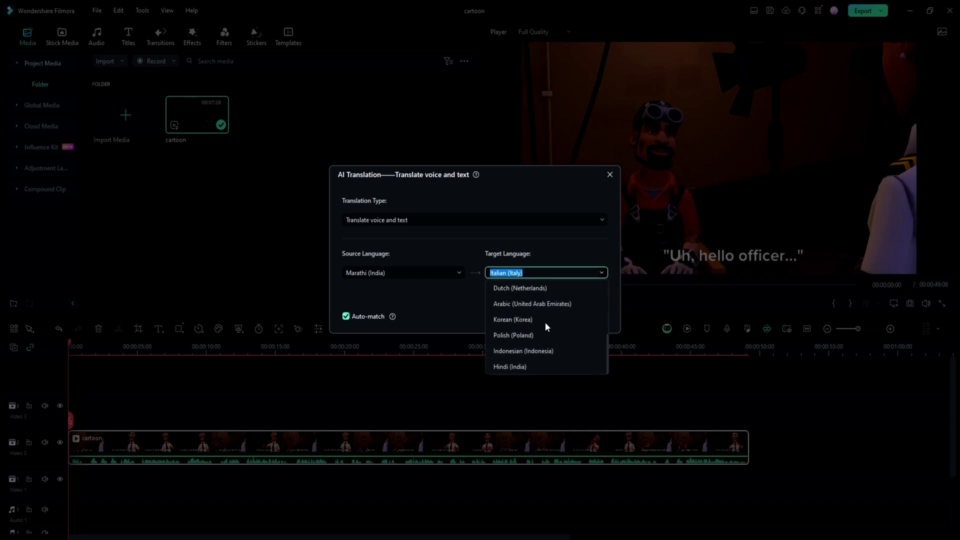
click(525, 319)
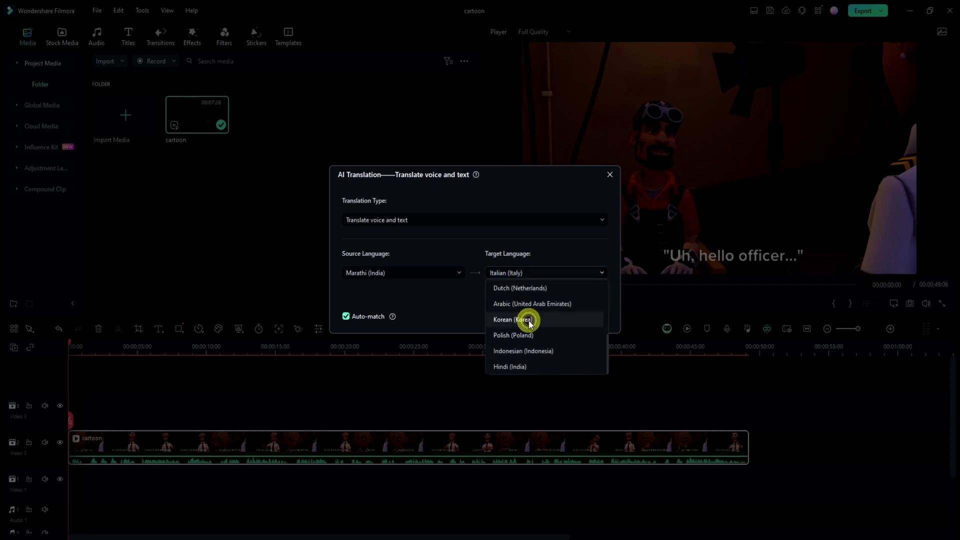
click(592, 320)
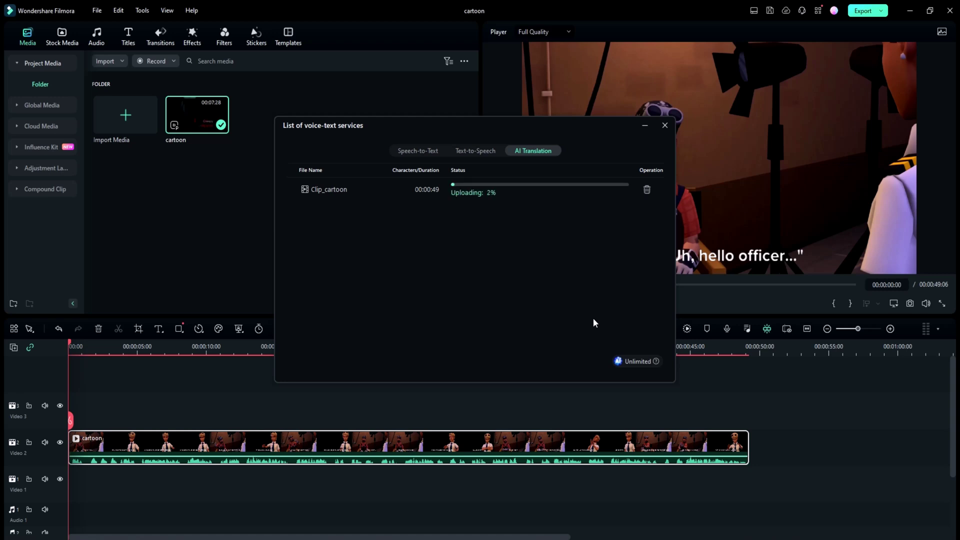